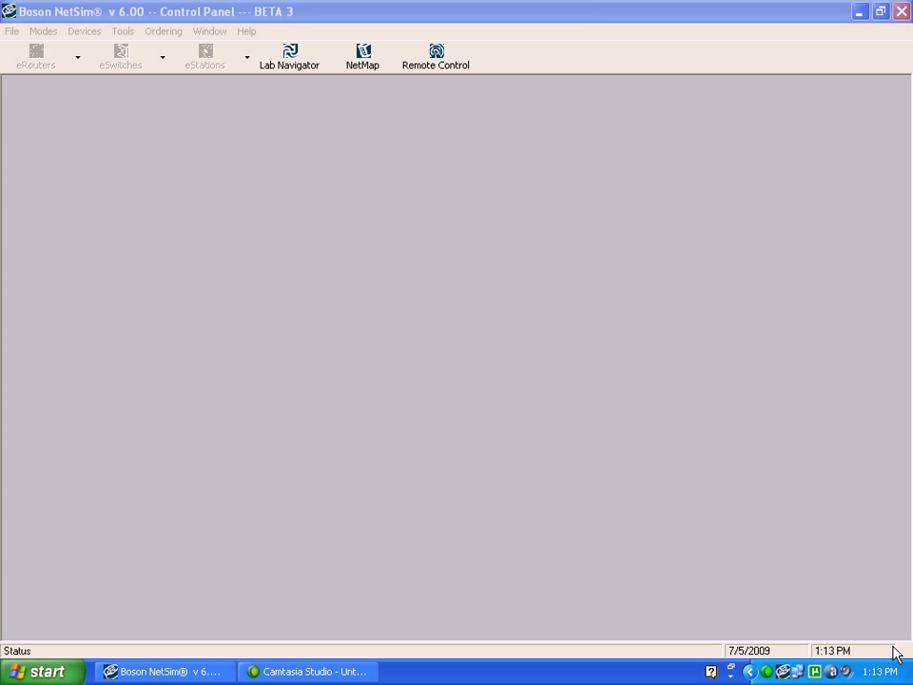
Launch Boson Network Designer from the NetSim control panel's NetMap button
{"action": "left_click", "coordinate": [362, 59]}
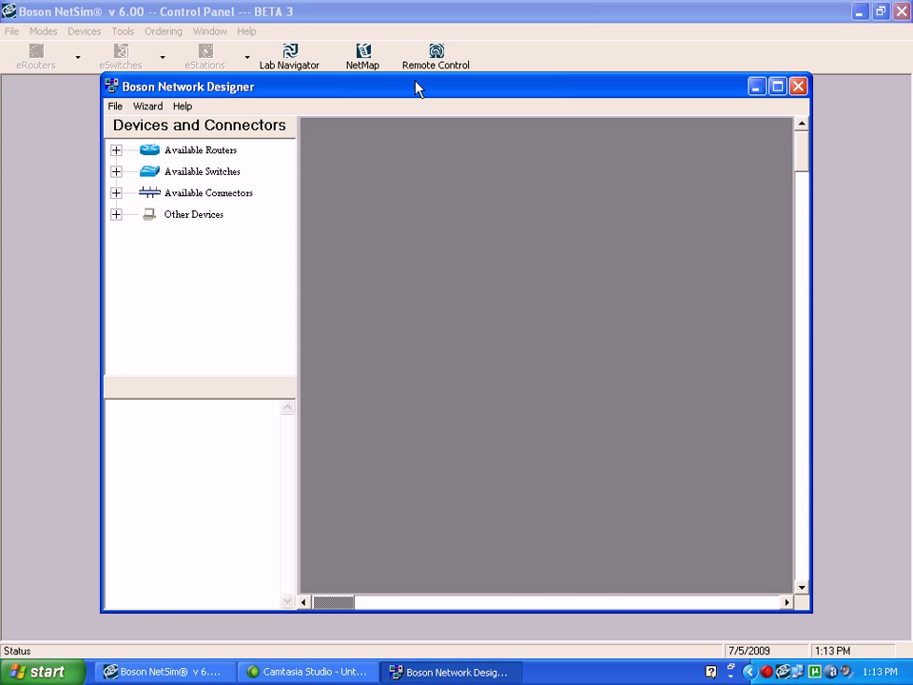
Maximize the Designer and place a 2501 router with the default name R0
{"action": "double_click", "coordinate": [416, 87]}
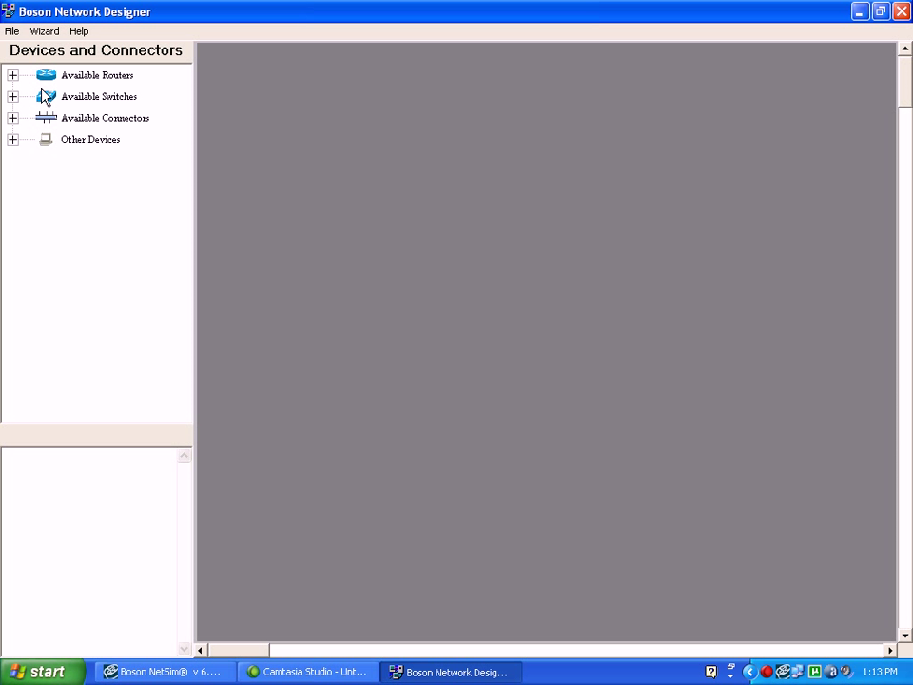
{"action": "left_click", "coordinate": [12, 75]}
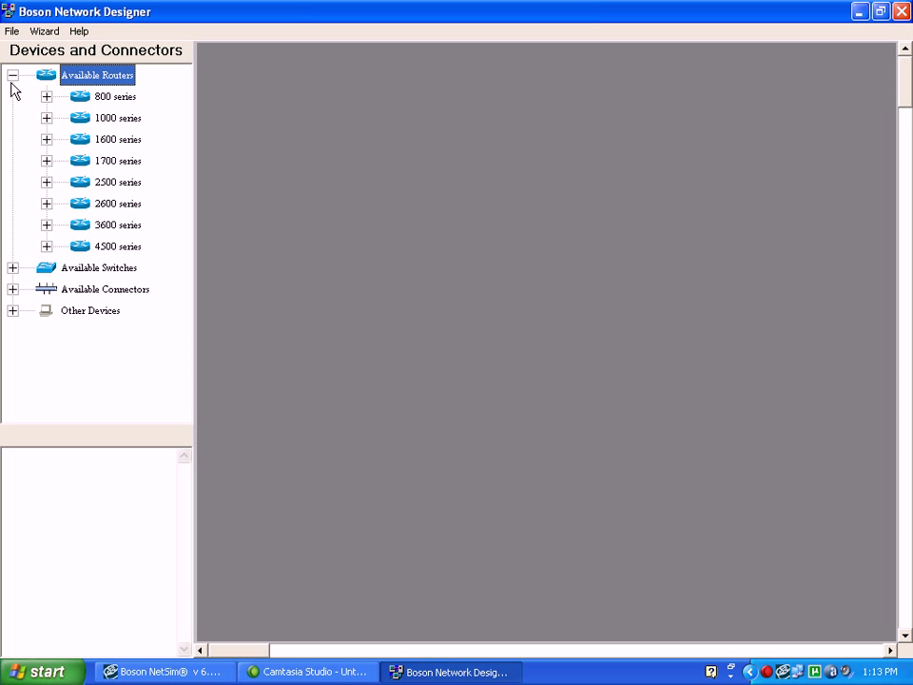
{"action": "left_click", "coordinate": [47, 182]}
{"action": "left_click_drag", "start_coordinate": [116, 98], "coordinate": [360, 183]}
{"action": "left_click", "coordinate": [466, 386]}
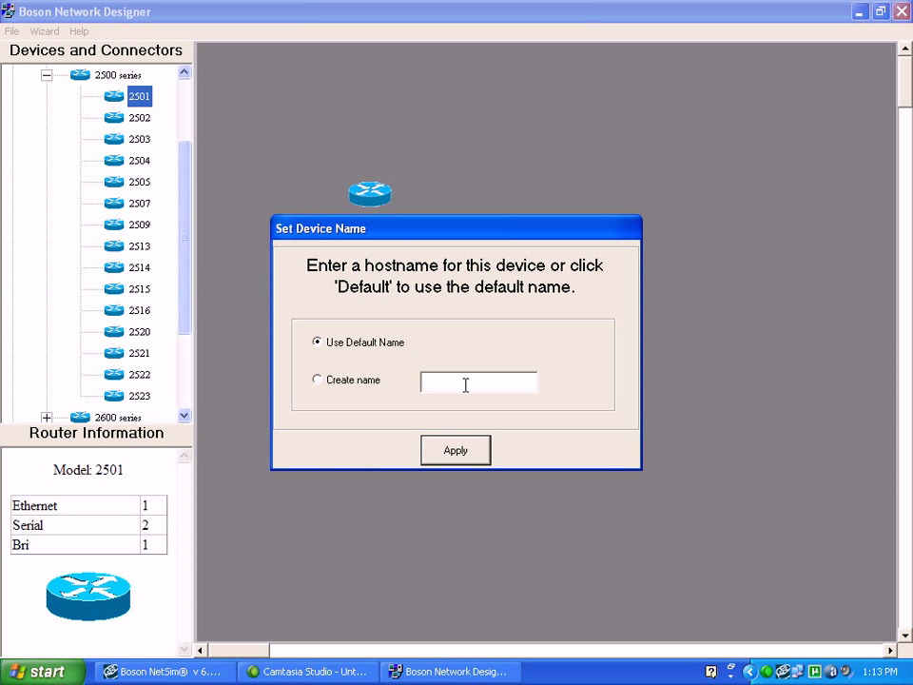
{"action": "left_click", "coordinate": [456, 451]}
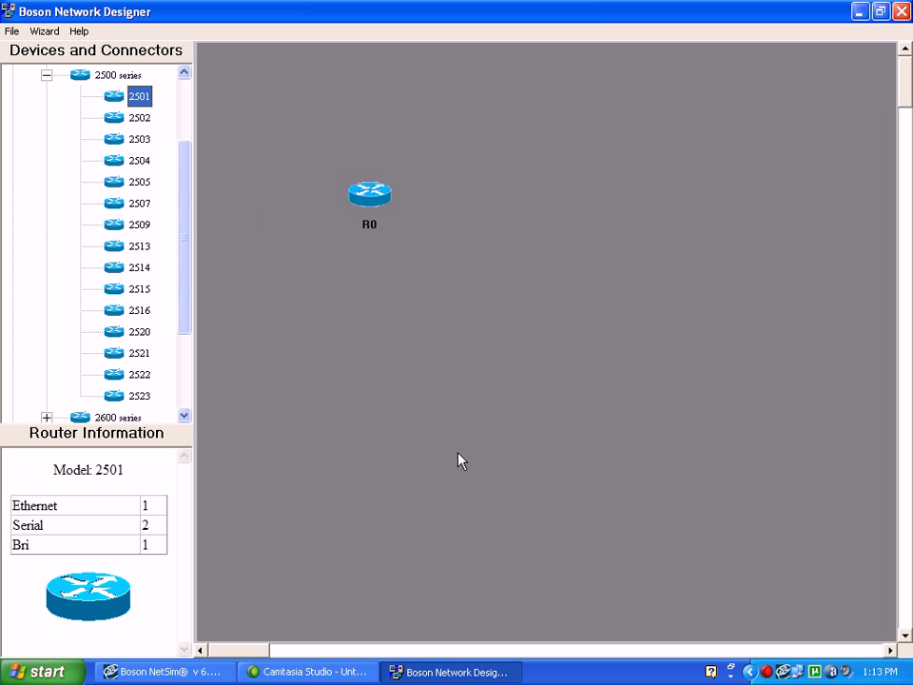
Place an 801 router to the right of R0 and name it R1
{"action": "left_click_drag", "start_coordinate": [187, 195], "coordinate": [190, 102]}
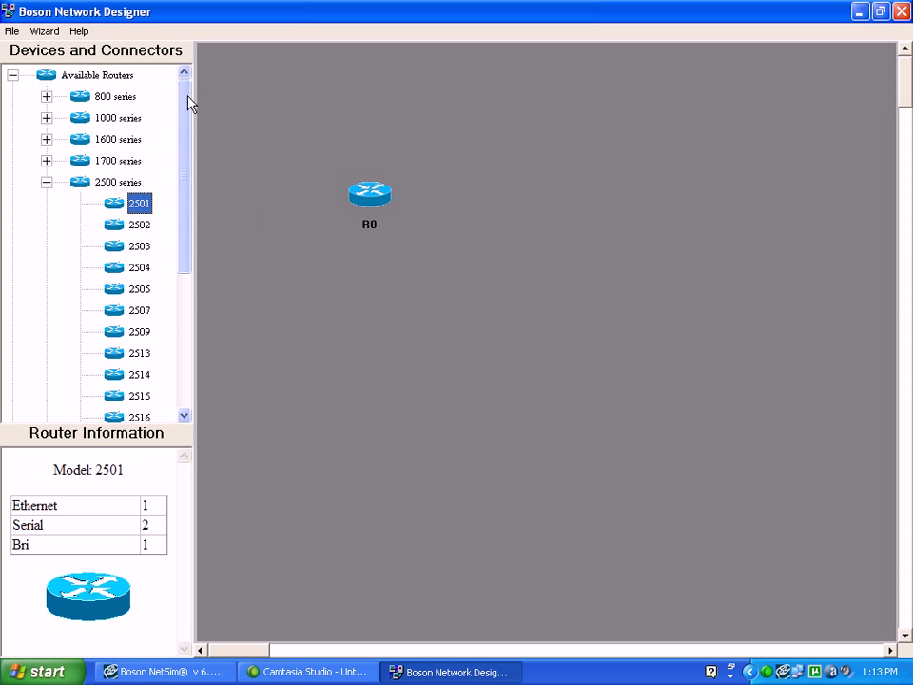
{"action": "left_click", "coordinate": [46, 96]}
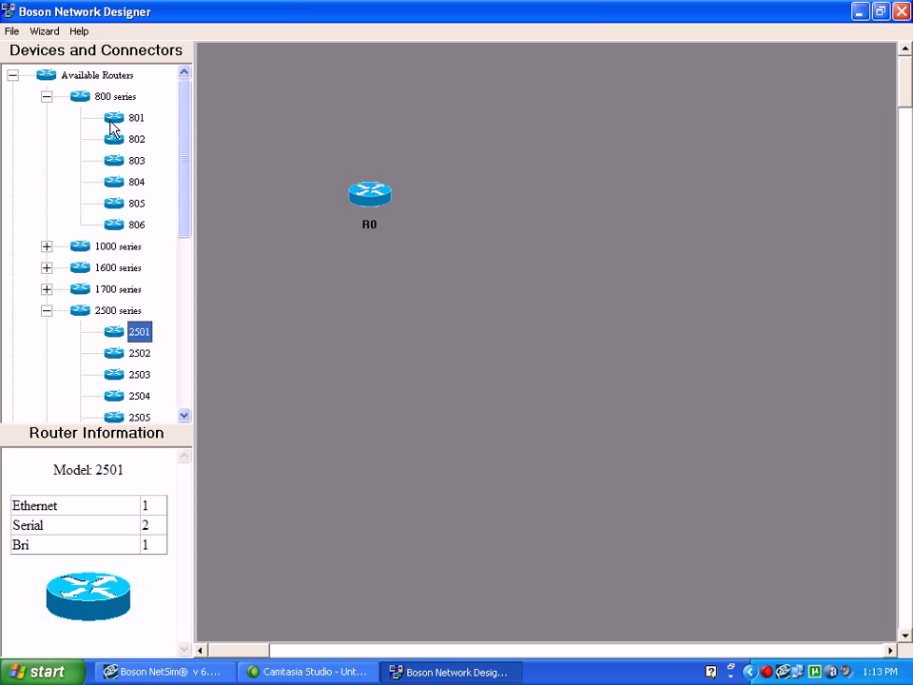
{"action": "left_click_drag", "start_coordinate": [116, 117], "coordinate": [672, 209]}
{"action": "left_click", "coordinate": [461, 382]}
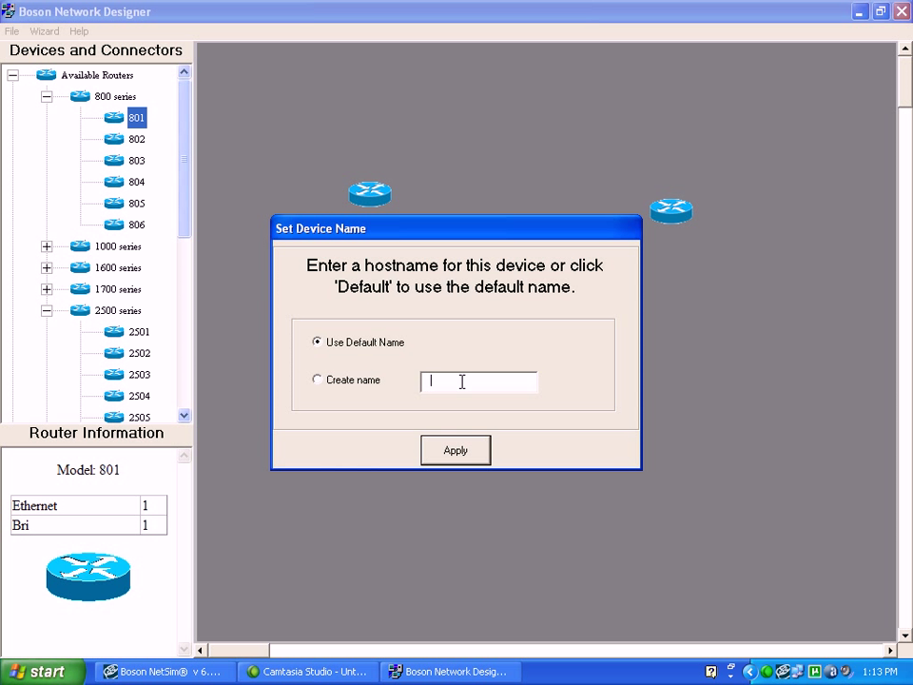
{"action": "type", "text": "R1"}
{"action": "left_click", "coordinate": [461, 453]}
{"action": "left_click_drag", "start_coordinate": [184, 217], "coordinate": [184, 391]}
{"action": "left_click", "coordinate": [13, 374]}
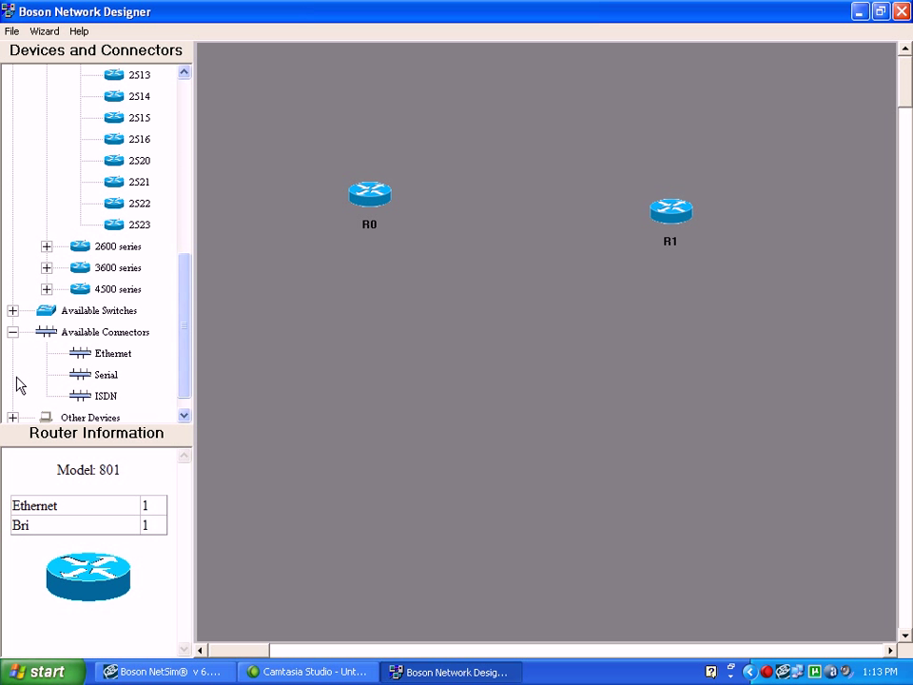
Connect R0's Bri 0 to R1's Bri 0 with ISDN, keeping the basic-ni switch parameters
{"action": "left_click_drag", "start_coordinate": [101, 398], "coordinate": [495, 331]}
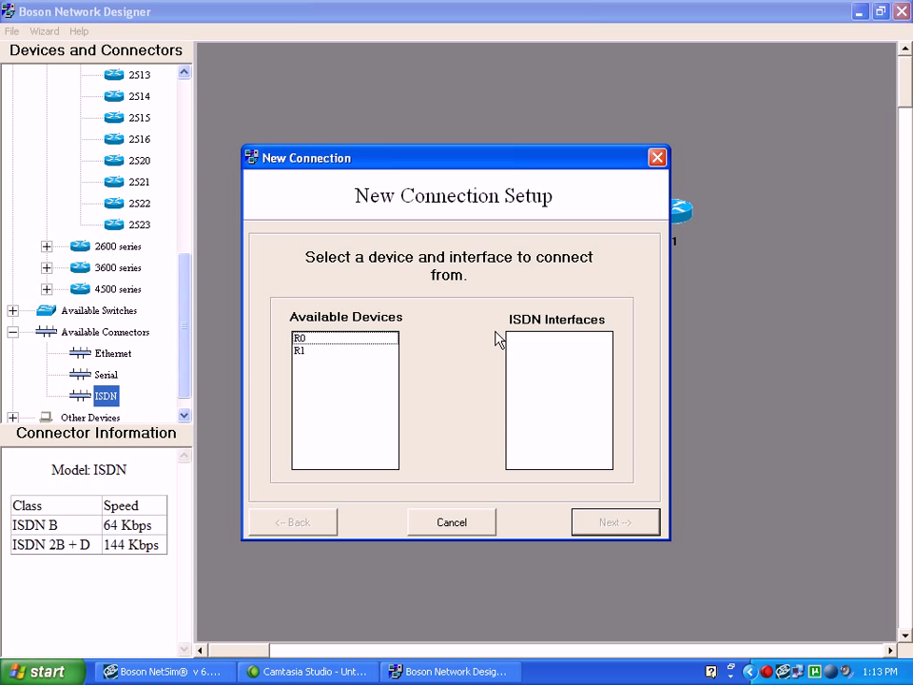
{"action": "left_click_drag", "start_coordinate": [469, 158], "coordinate": [454, 124]}
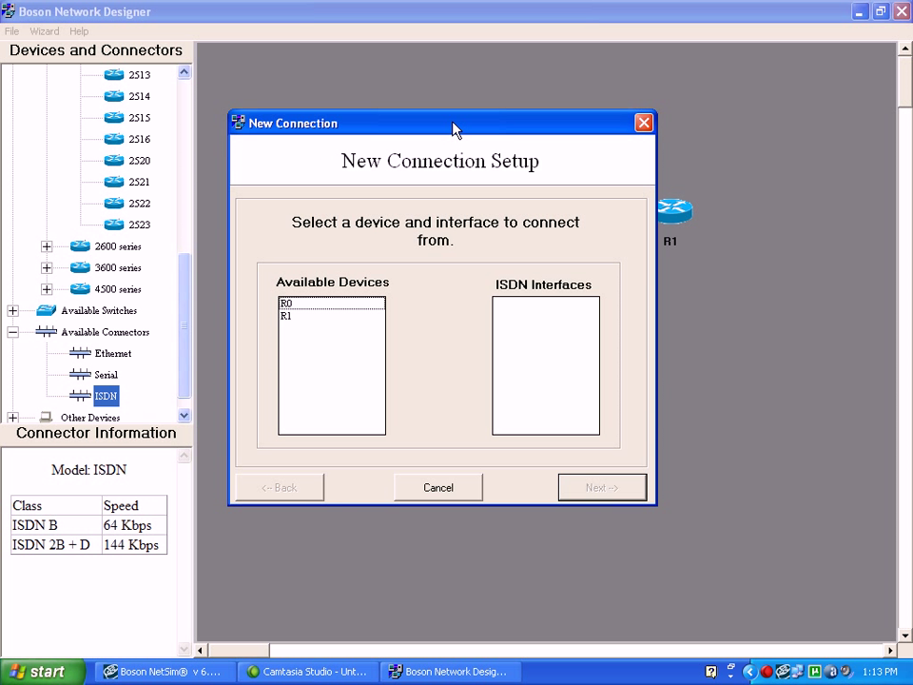
{"action": "left_click", "coordinate": [316, 304]}
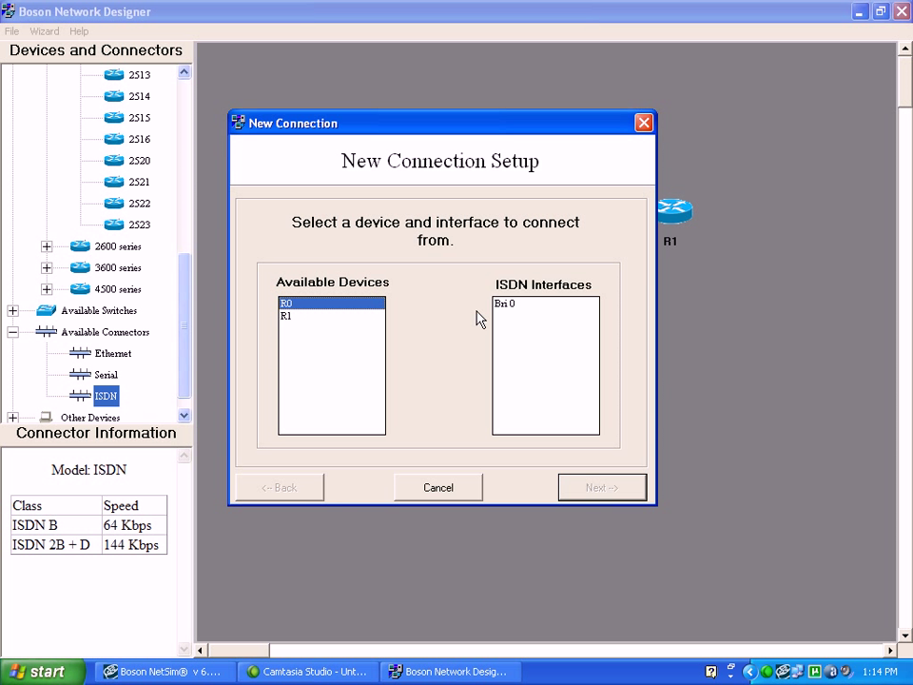
{"action": "left_click", "coordinate": [511, 304]}
{"action": "left_click", "coordinate": [604, 487]}
{"action": "left_click", "coordinate": [286, 304]}
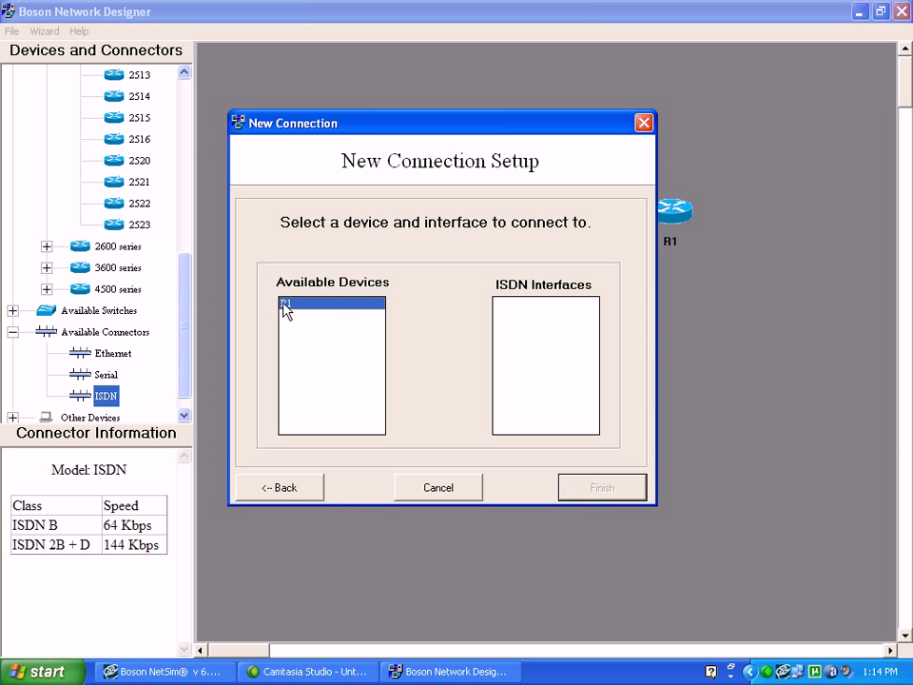
{"action": "left_click", "coordinate": [503, 304]}
{"action": "left_click", "coordinate": [597, 491]}
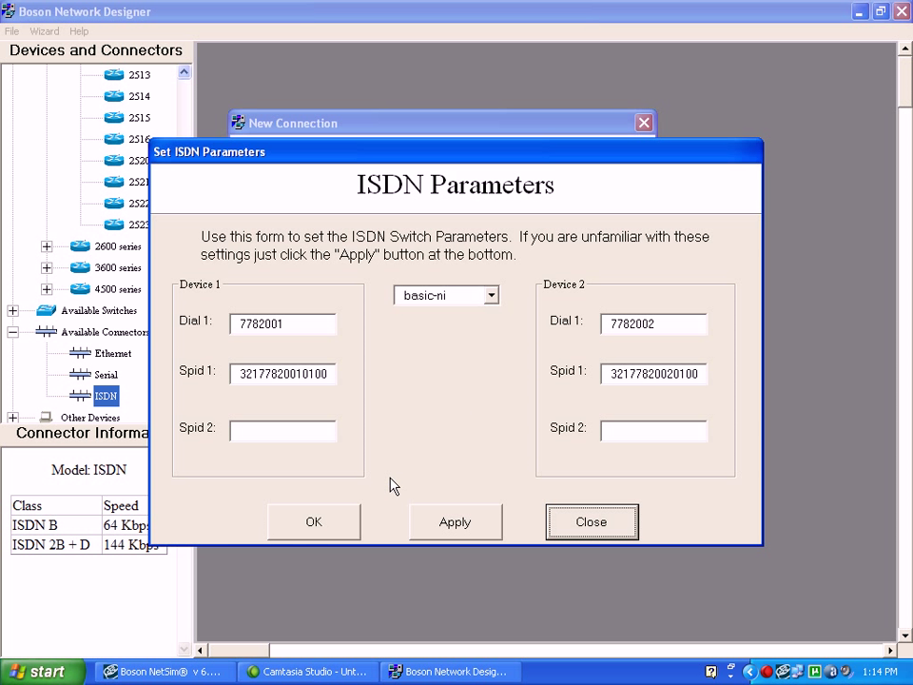
{"action": "left_click", "coordinate": [348, 528]}
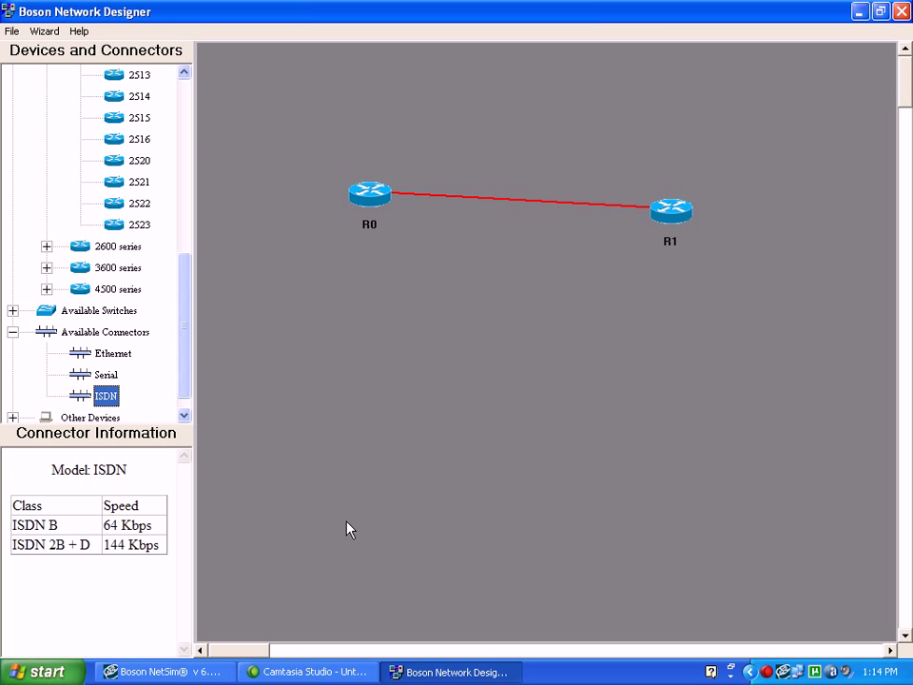
Start Microsoft Paint and paste in the ISDN Parameters screenshot
{"action": "left_click", "coordinate": [859, 11]}
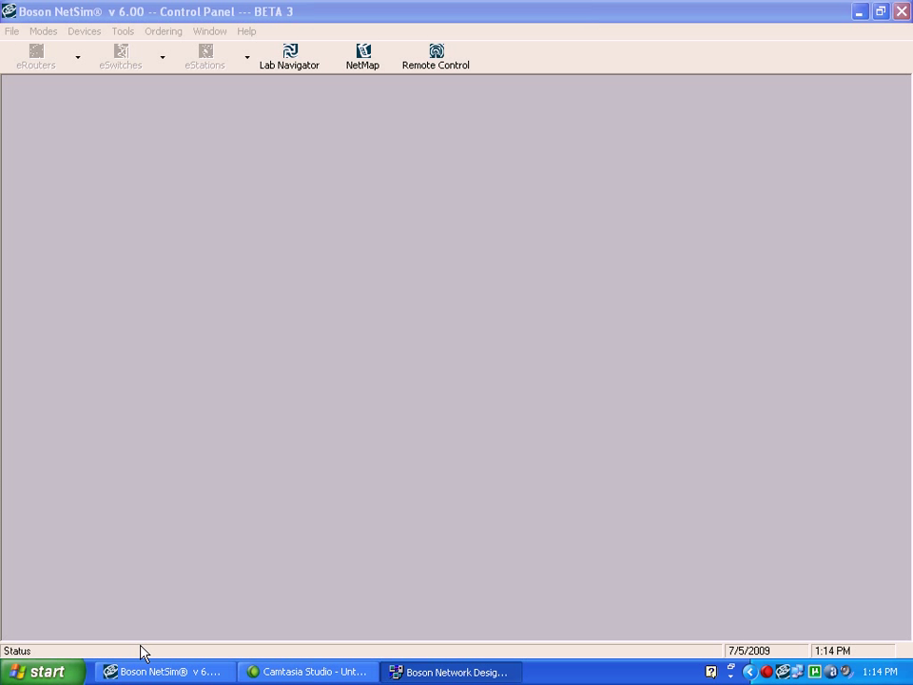
{"action": "left_click", "coordinate": [43, 672]}
{"action": "mouse_move", "coordinate": [211, 445]}
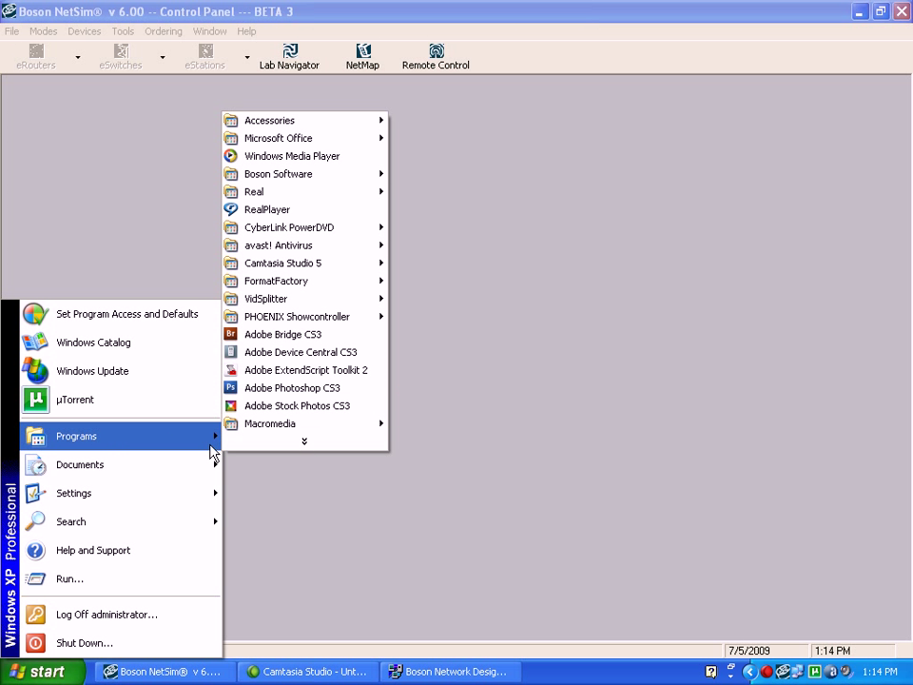
{"action": "mouse_move", "coordinate": [335, 124]}
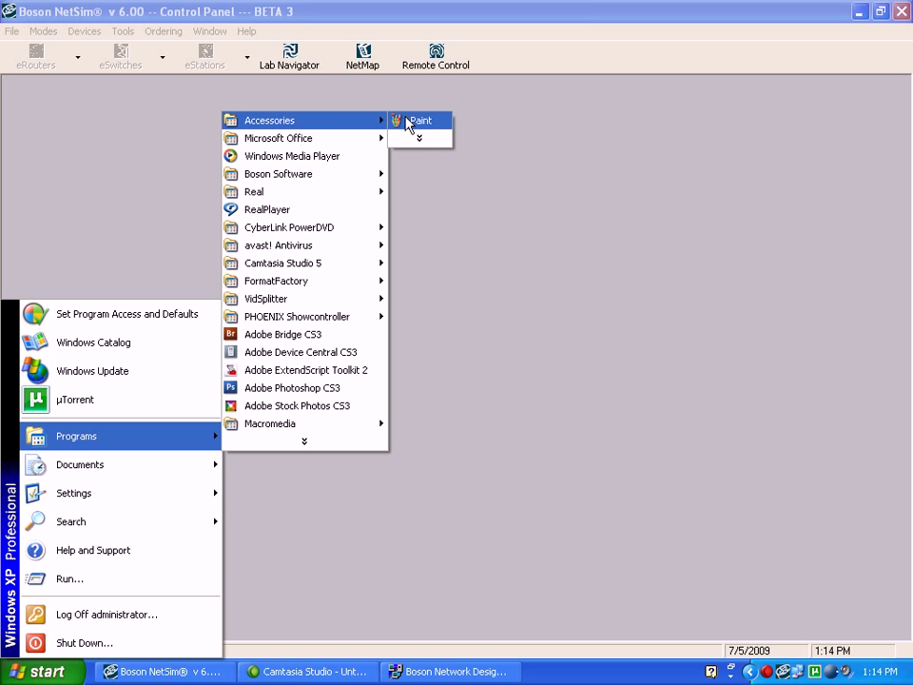
{"action": "left_click", "coordinate": [409, 120]}
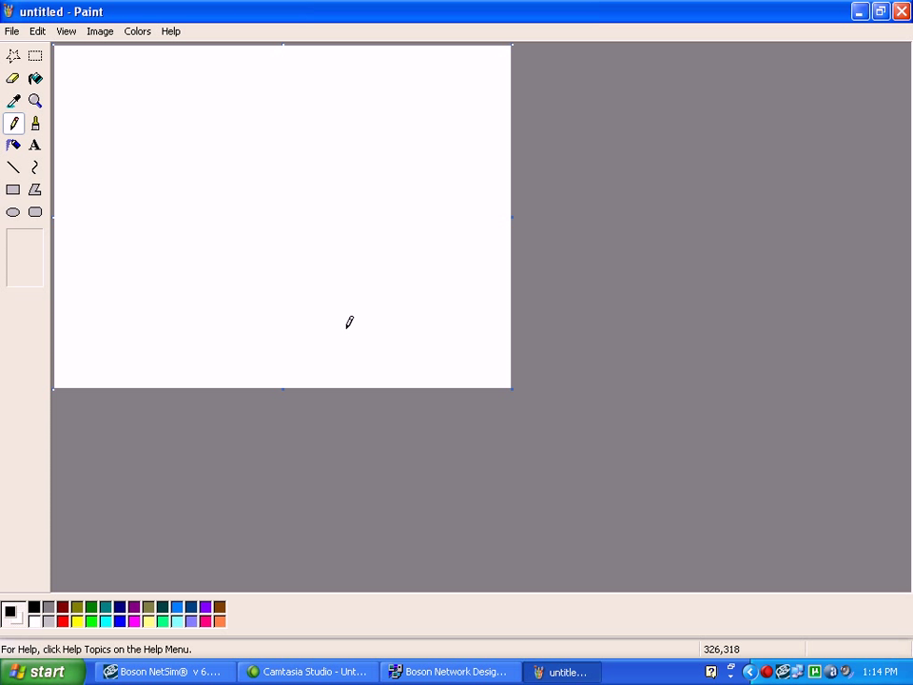
{"action": "key", "text": "ctrl+v"}
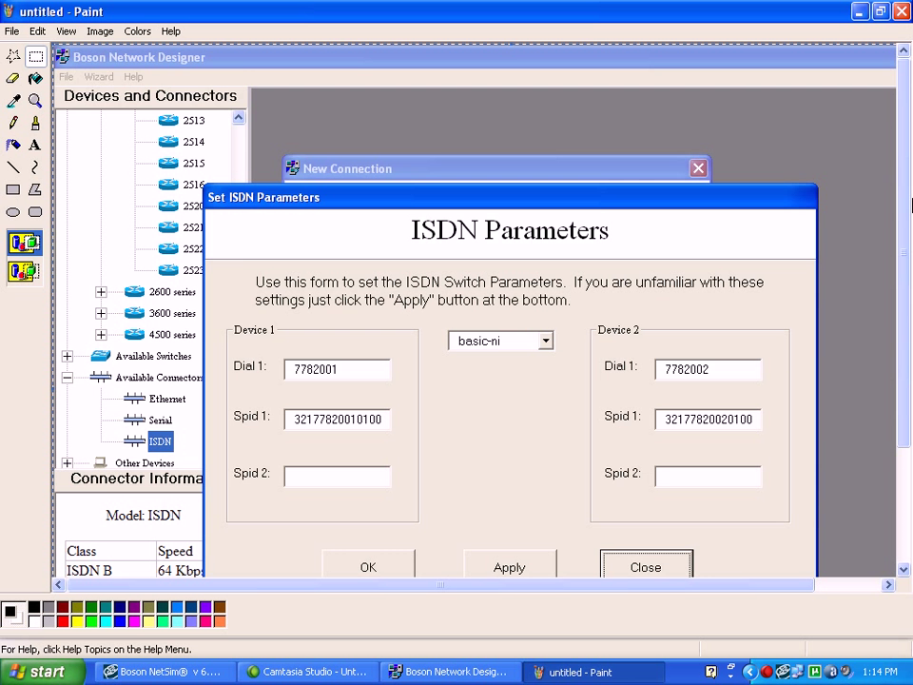
{"action": "left_click_drag", "start_coordinate": [905, 210], "coordinate": [905, 270]}
Save the image to the Desktop as untitled.JPG in JPEG format
{"action": "left_click", "coordinate": [8, 34]}
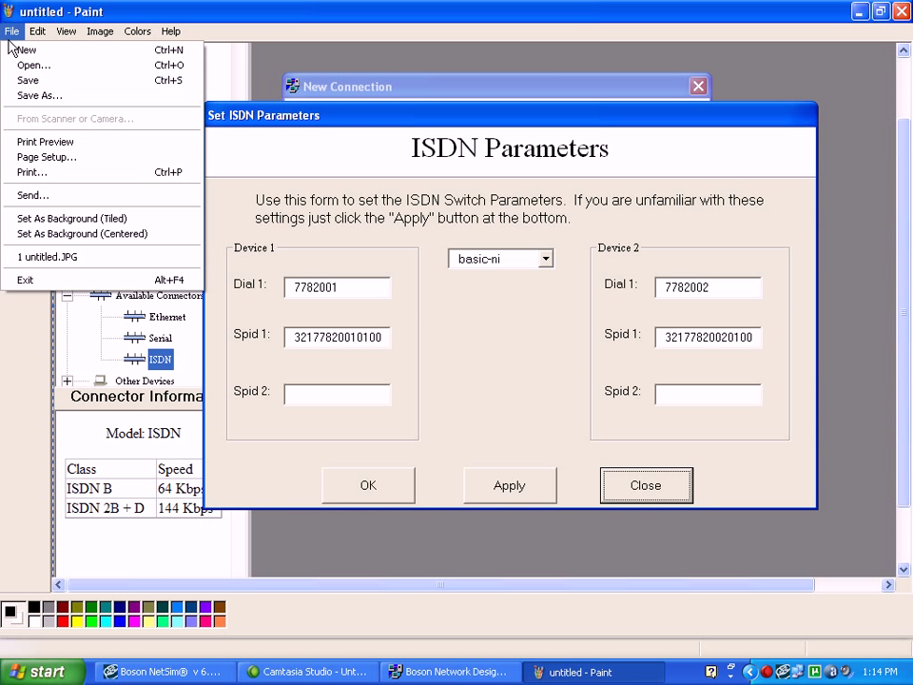
{"action": "left_click", "coordinate": [29, 94]}
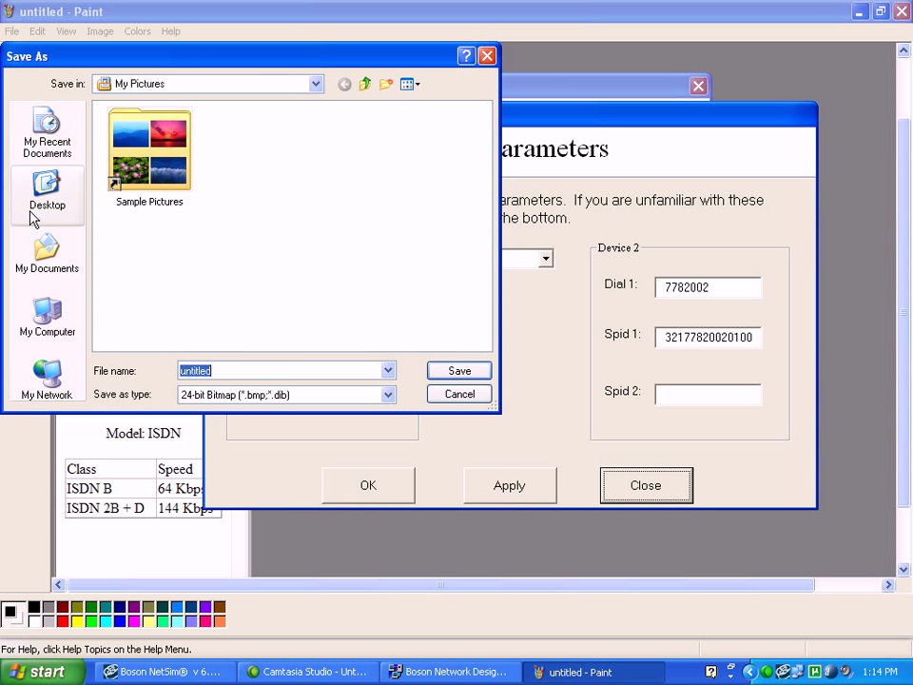
{"action": "left_click", "coordinate": [46, 191]}
{"action": "left_click", "coordinate": [269, 398]}
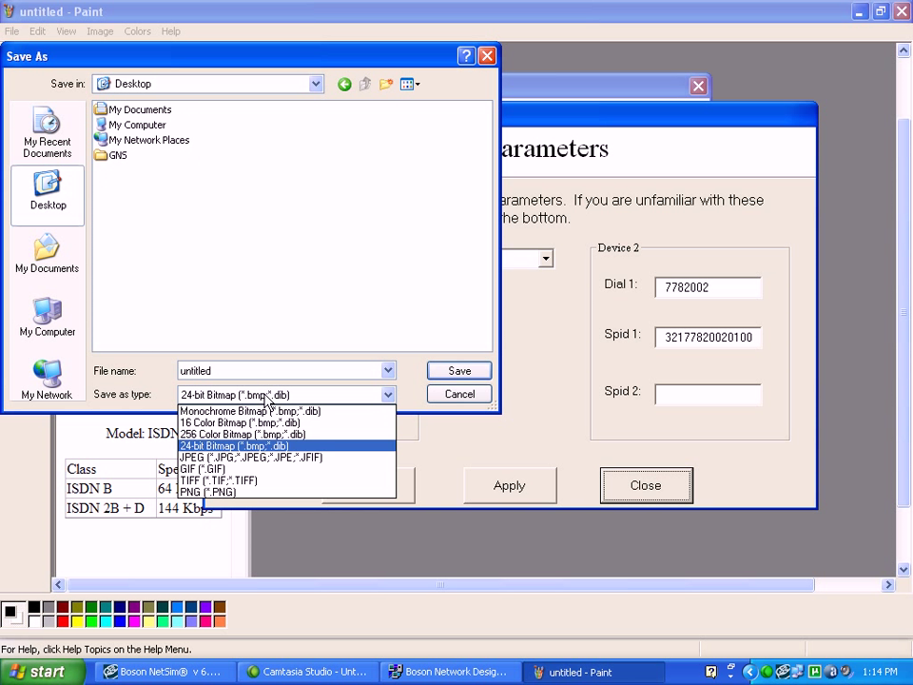
{"action": "left_click", "coordinate": [291, 457]}
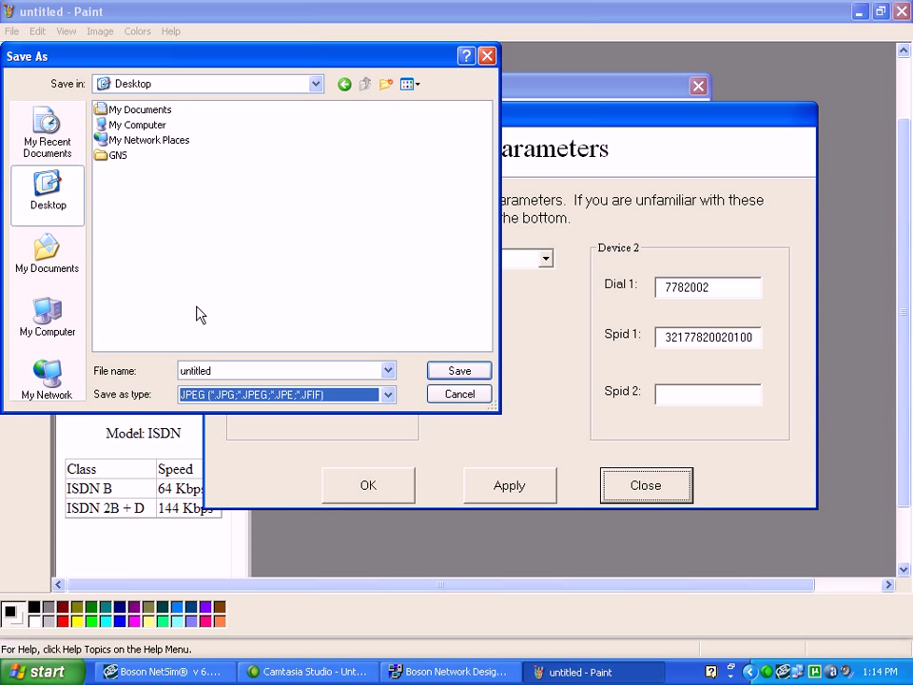
{"action": "double_click", "coordinate": [224, 370]}
{"action": "left_click", "coordinate": [434, 371]}
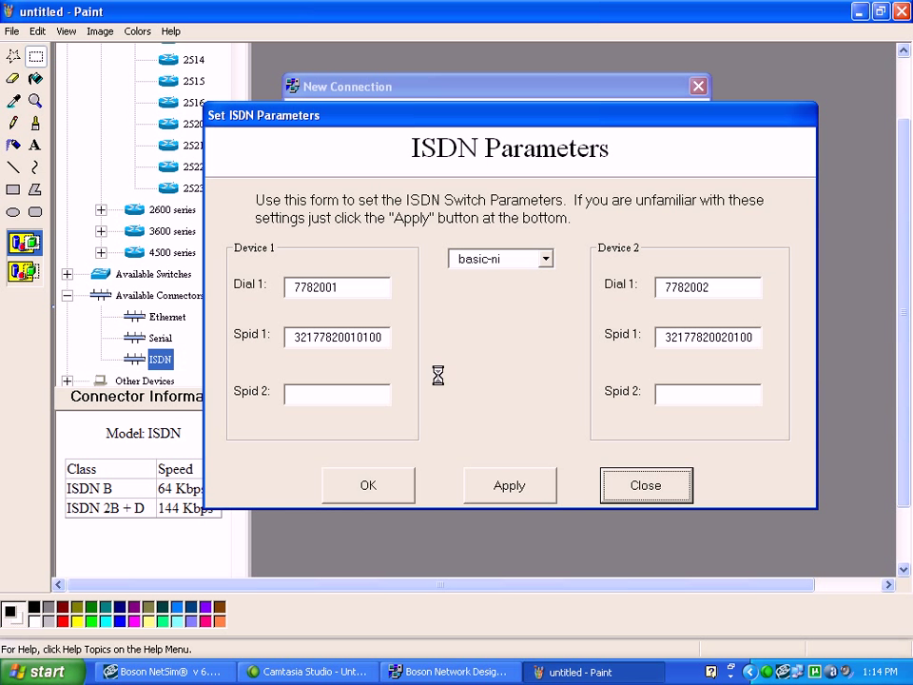
{"action": "left_click", "coordinate": [903, 13]}
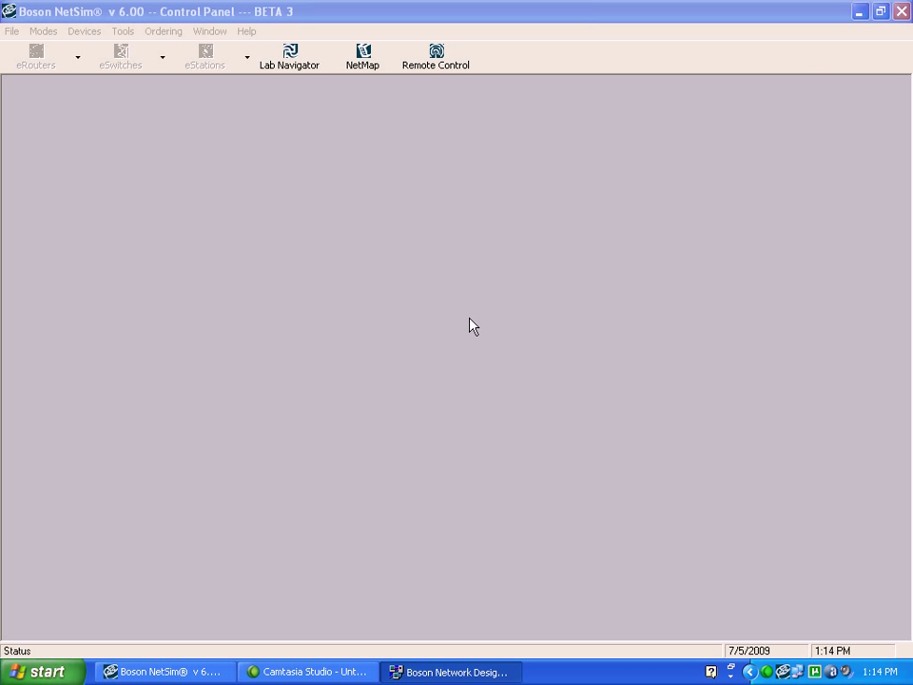
{"action": "left_click", "coordinate": [433, 676]}
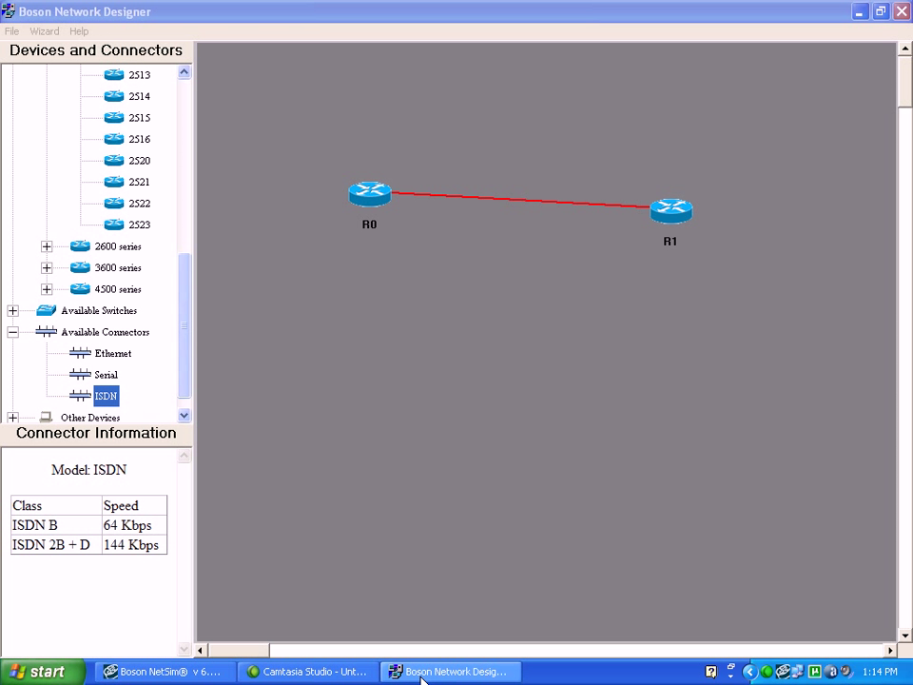
{"action": "left_click", "coordinate": [433, 676]}
{"action": "left_click", "coordinate": [152, 673]}
{"action": "left_click", "coordinate": [153, 672]}
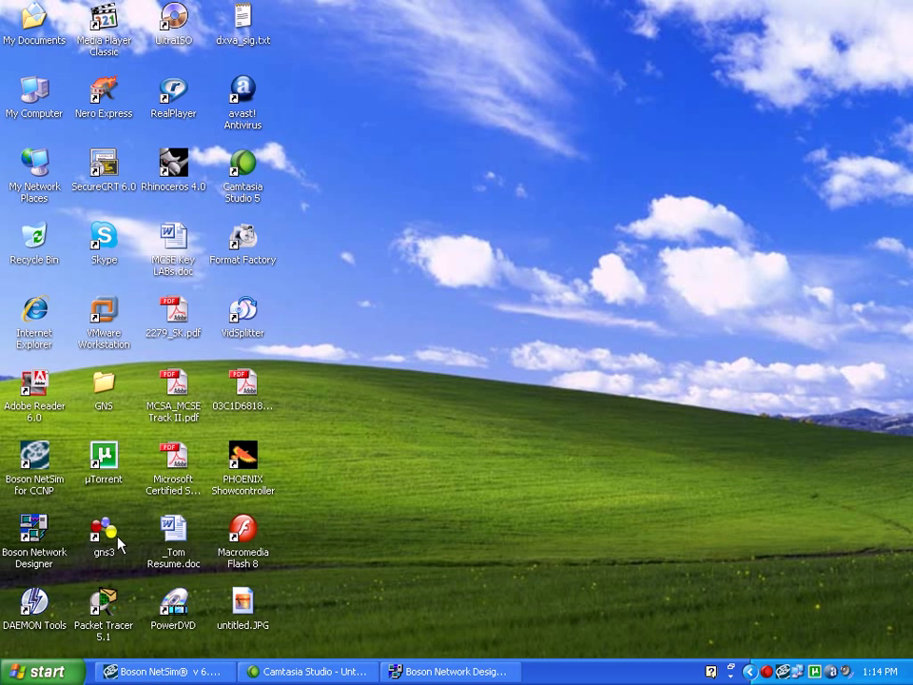
{"action": "double_click", "coordinate": [241, 606]}
{"action": "right_click", "coordinate": [241, 605]}
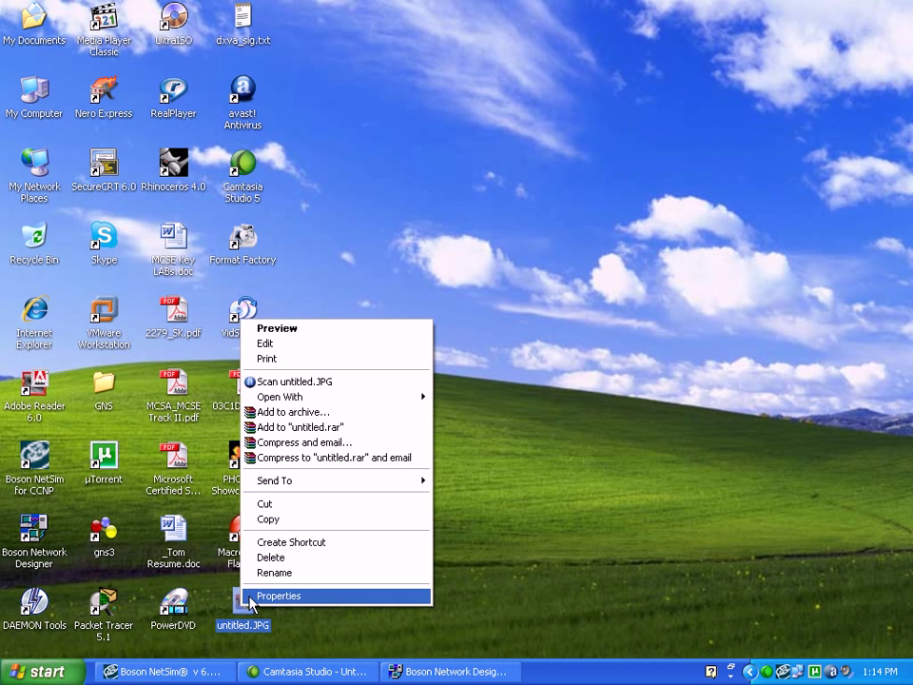
{"action": "left_click", "coordinate": [282, 327]}
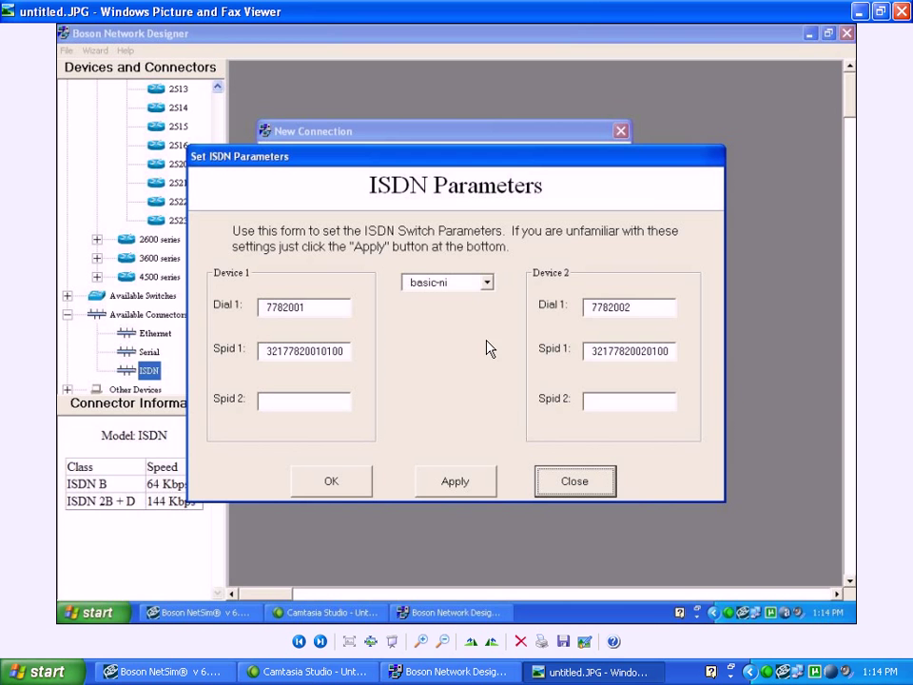
{"action": "left_click", "coordinate": [581, 672]}
{"action": "left_click", "coordinate": [447, 672]}
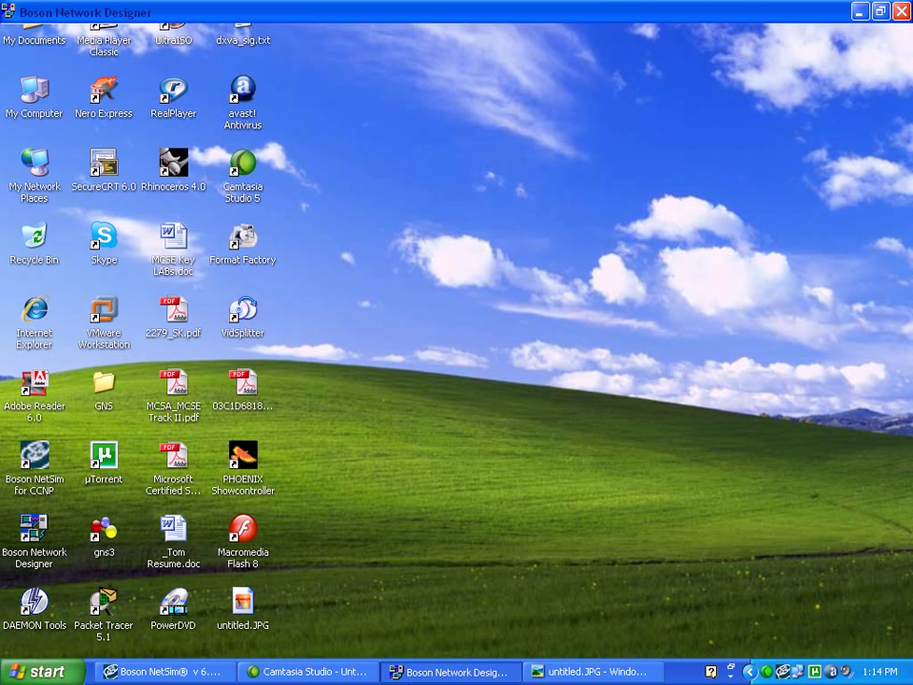
Move R1 and R0 up level with each other and load the NetMap into the simulator
{"action": "left_click_drag", "start_coordinate": [672, 225], "coordinate": [693, 118]}
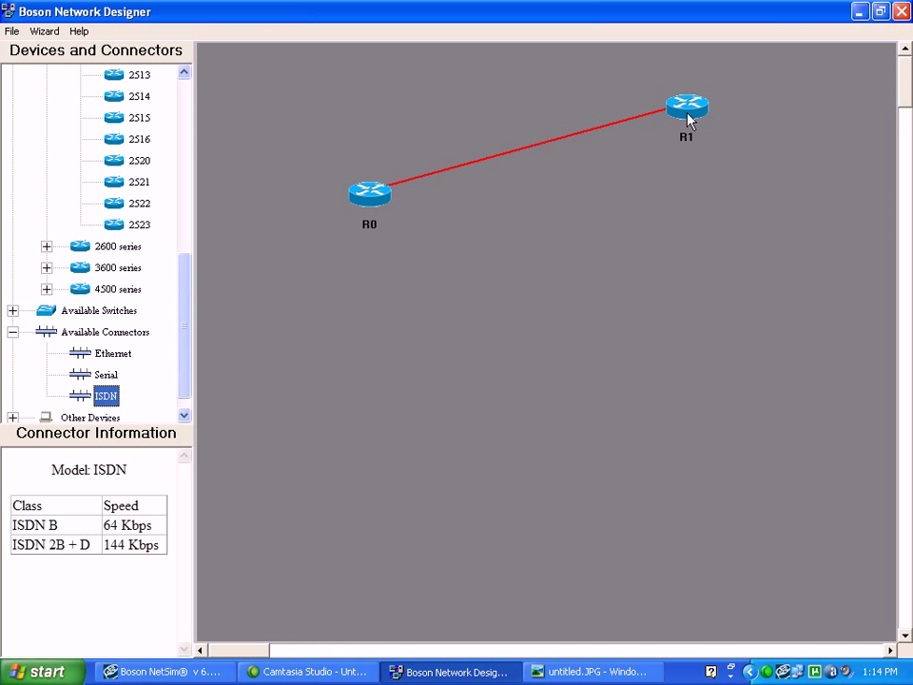
{"action": "left_click_drag", "start_coordinate": [363, 174], "coordinate": [362, 128]}
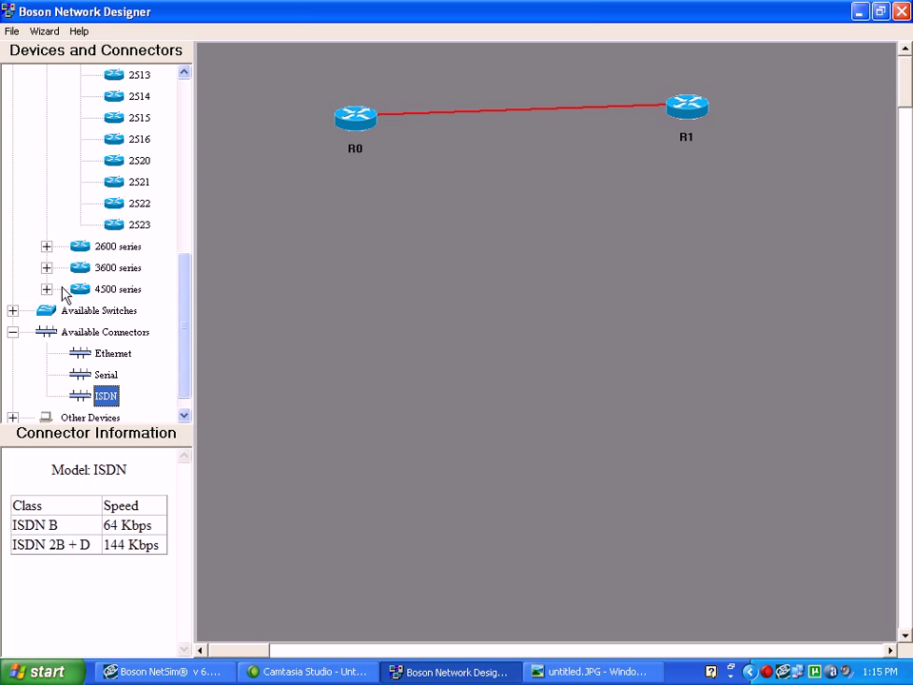
{"action": "left_click", "coordinate": [12, 31]}
{"action": "left_click", "coordinate": [35, 111]}
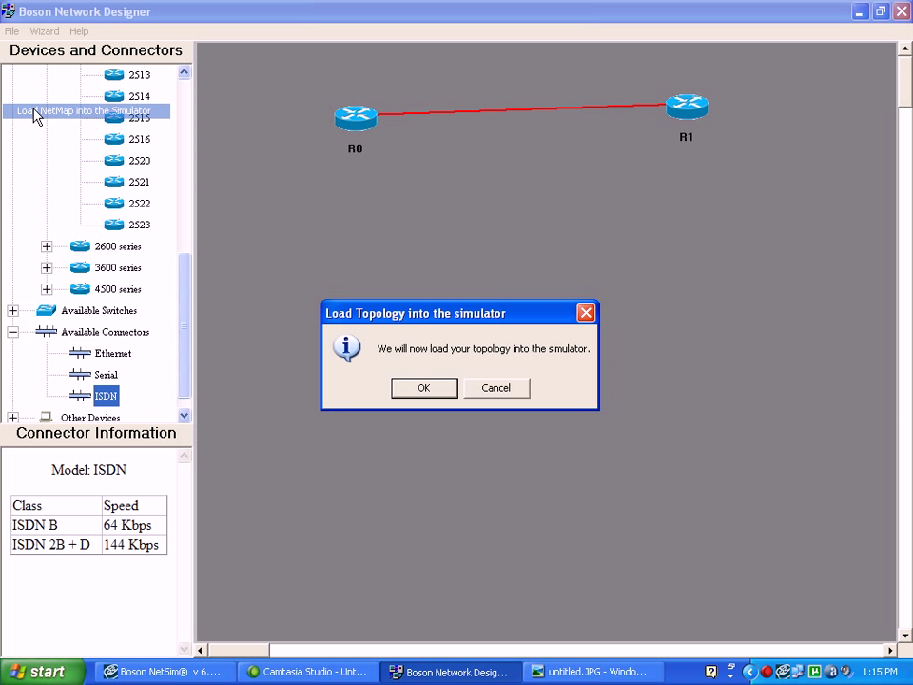
{"action": "left_click", "coordinate": [418, 392]}
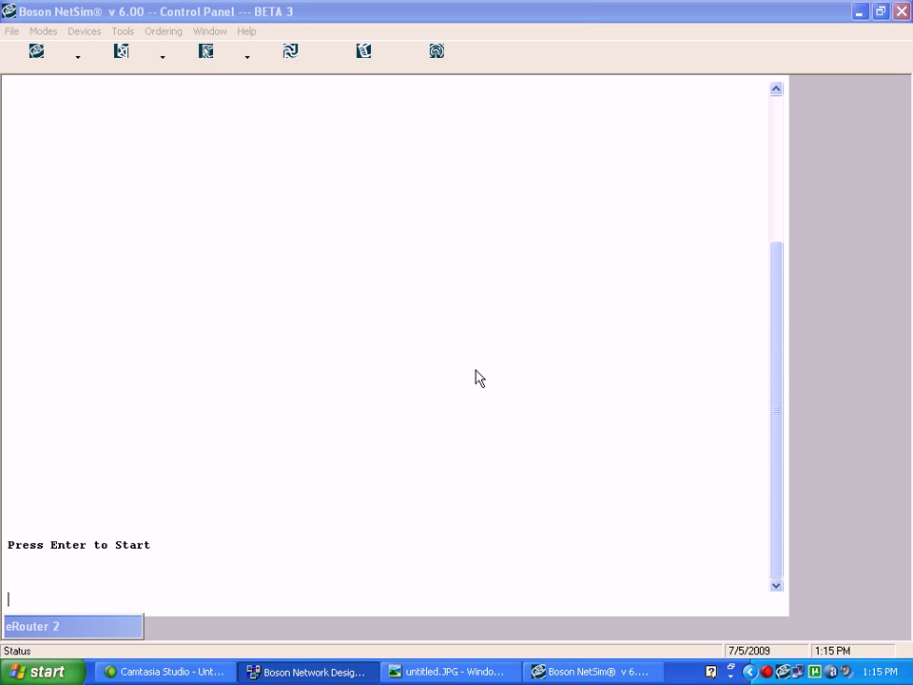
Start the simulator console and switch it to router R0
{"action": "key", "text": "Return"}
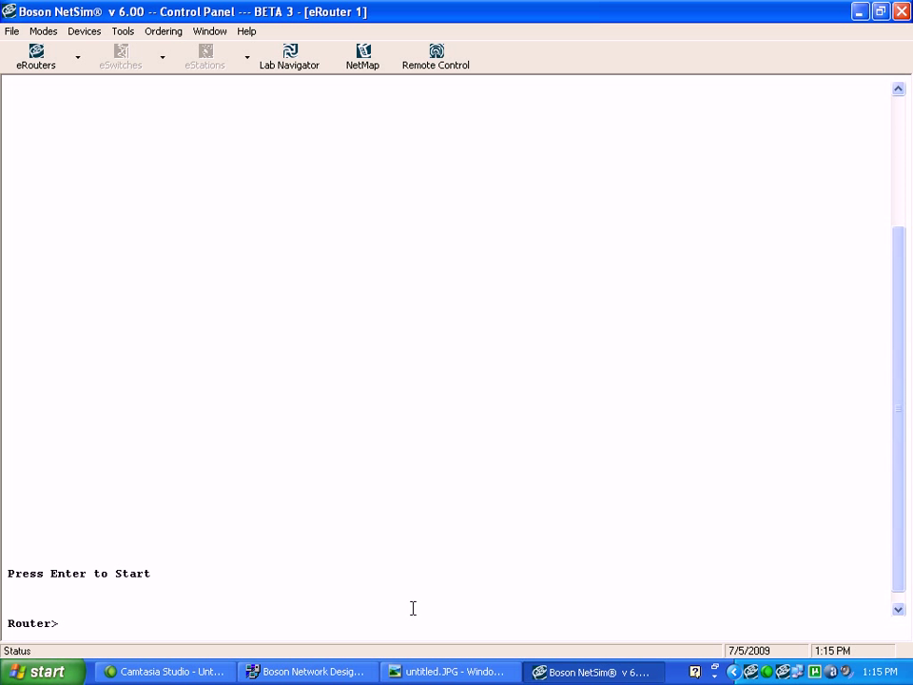
{"action": "key", "text": "Return"}
{"action": "left_click_drag", "start_coordinate": [899, 591], "coordinate": [899, 512]}
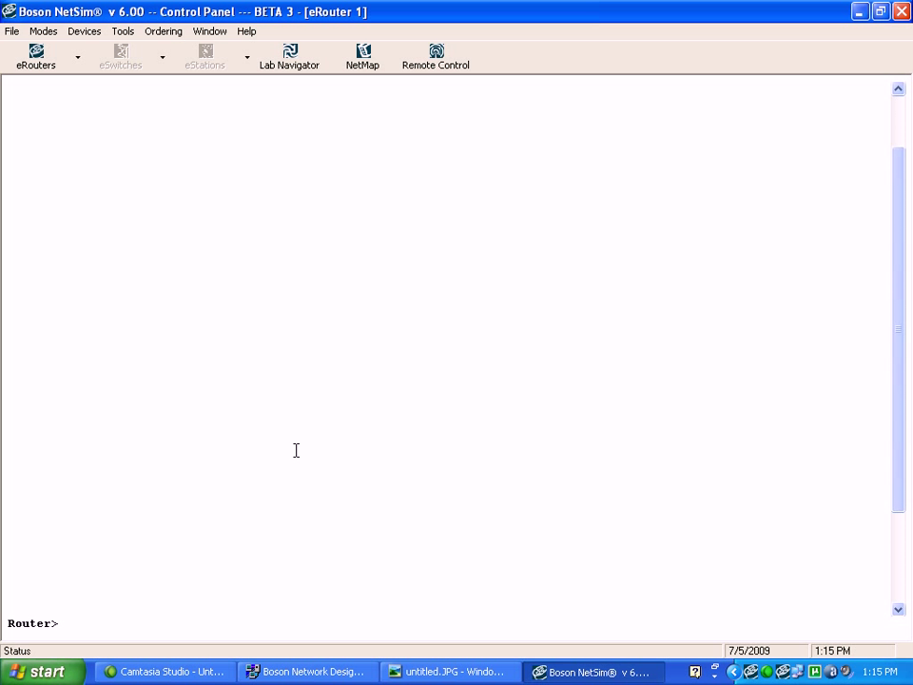
{"action": "left_click", "coordinate": [78, 57]}
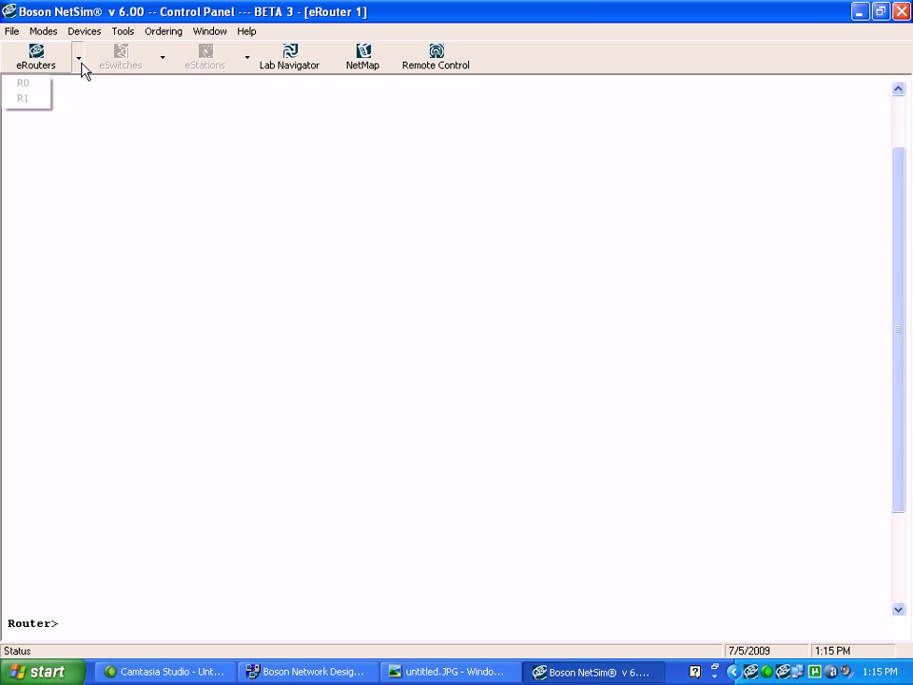
{"action": "left_click", "coordinate": [26, 84]}
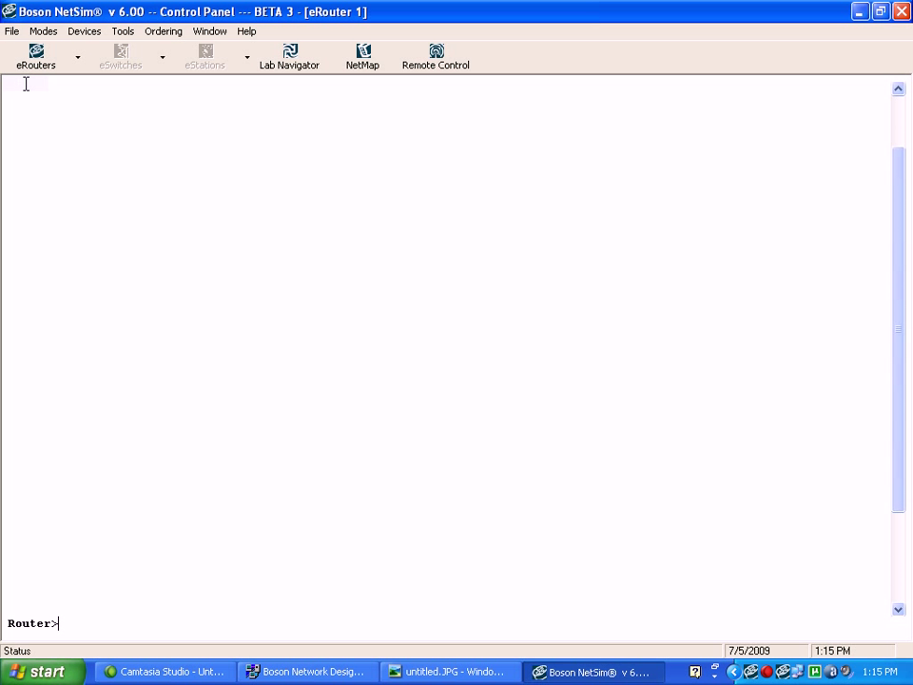
{"action": "key", "text": "Return"}
{"action": "key", "text": "Return"}
{"action": "key", "text": "Return"}
{"action": "key", "text": "Return"}
{"action": "key", "text": "Return"}
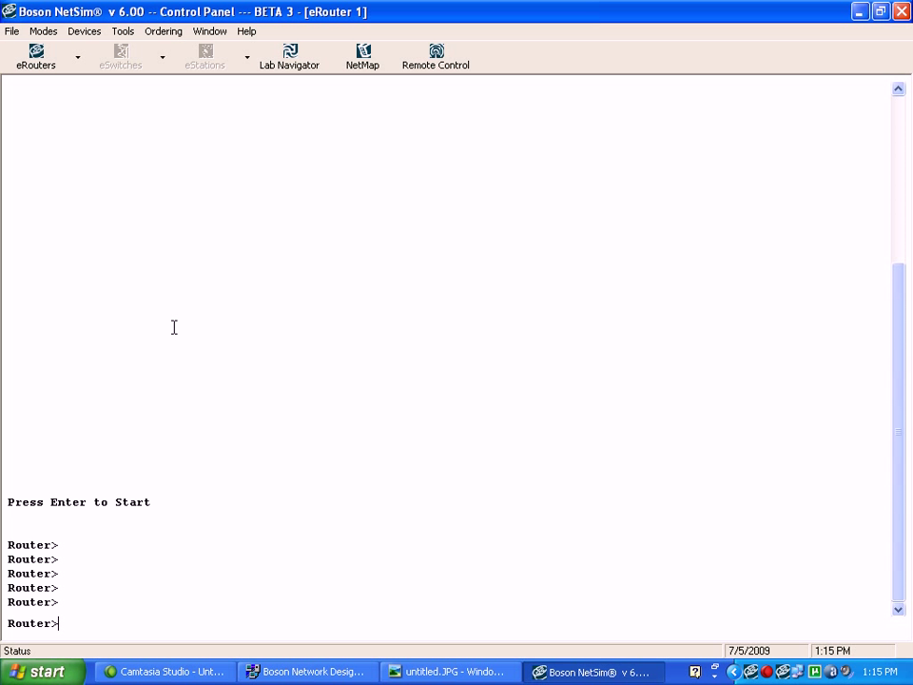
Enter configuration mode and set the hostname to R0
{"action": "type", "text": "en"}
{"action": "key", "text": "Return"}
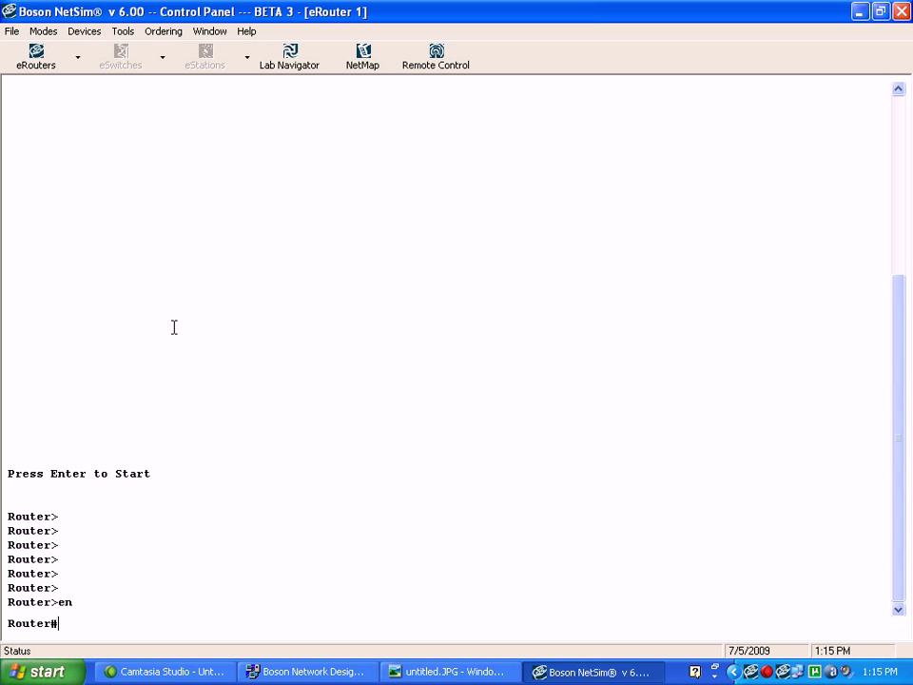
{"action": "type", "text": "conf t"}
{"action": "key", "text": "Return"}
{"action": "type", "text": "hostname "}
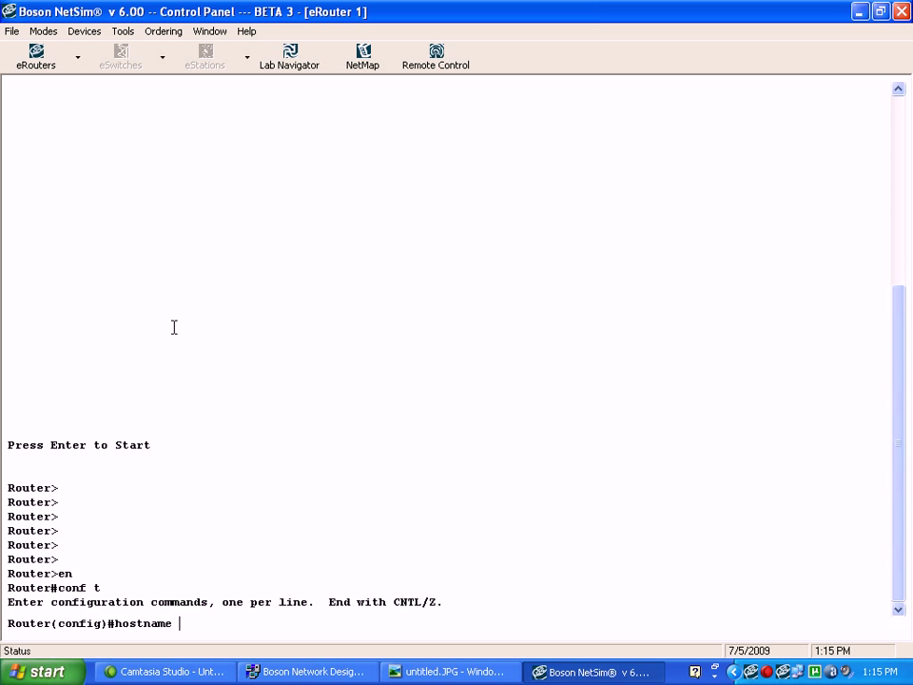
{"action": "type", "text": "R0"}
{"action": "key", "text": "Return"}
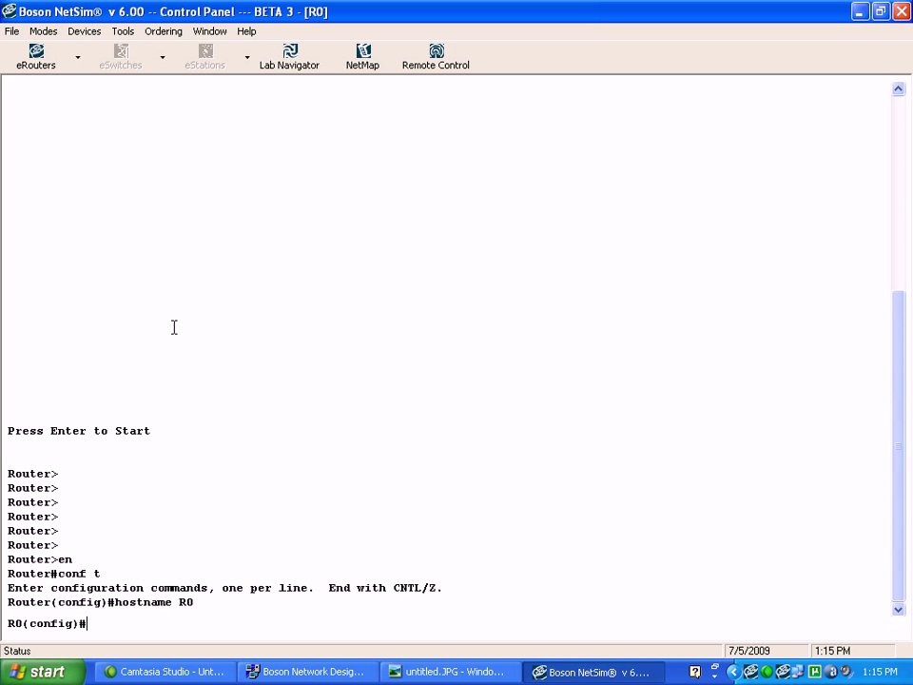
Give bri0 the address 192.168.0.1 255.255.255.0 and save with wr
{"action": "type", "text": "int bri0"}
{"action": "key", "text": "Return"}
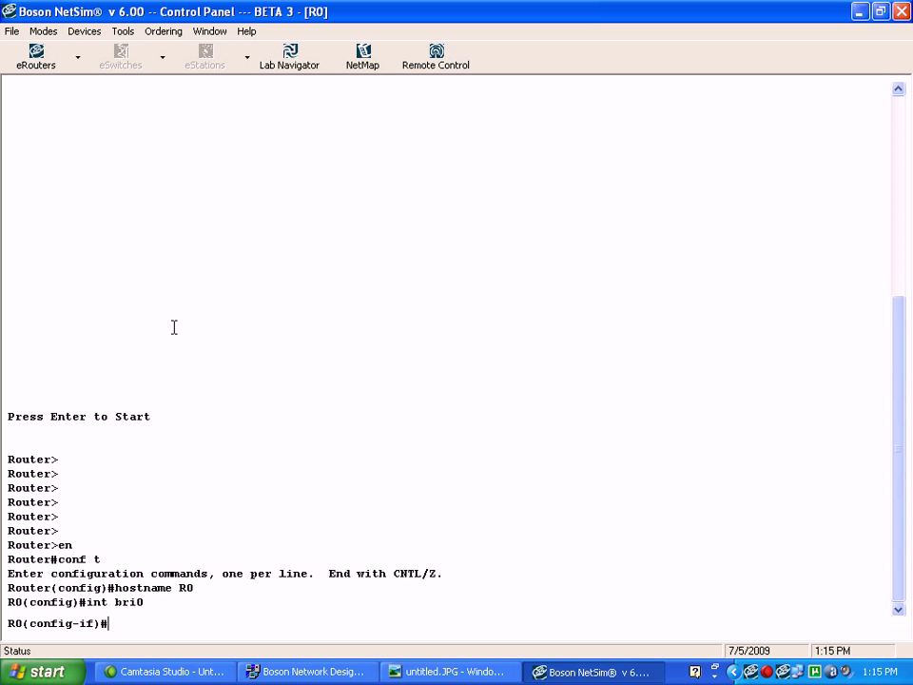
{"action": "type", "text": "ip add 192.168.0.1 255."}
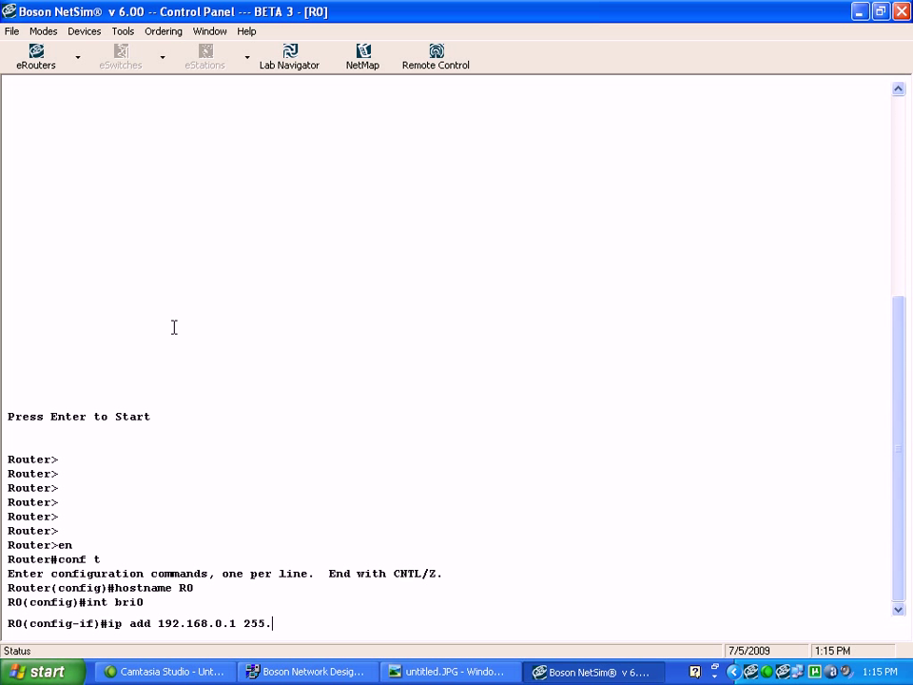
{"action": "type", "text": "255.255.0"}
{"action": "key", "text": "Return"}
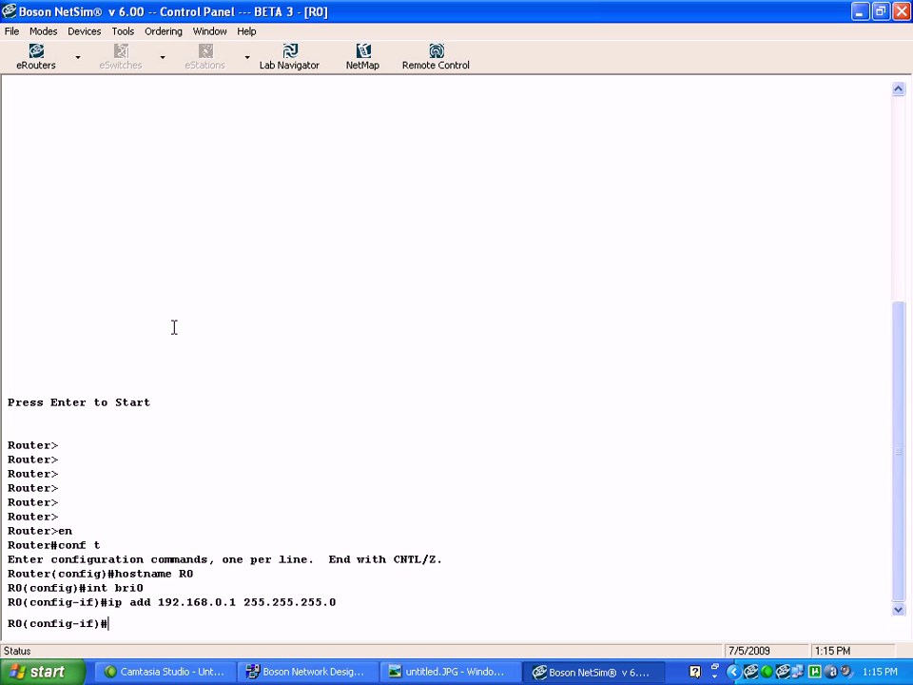
{"action": "key", "text": "ctrl+z"}
{"action": "type", "text": "wr"}
{"action": "key", "text": "Return"}
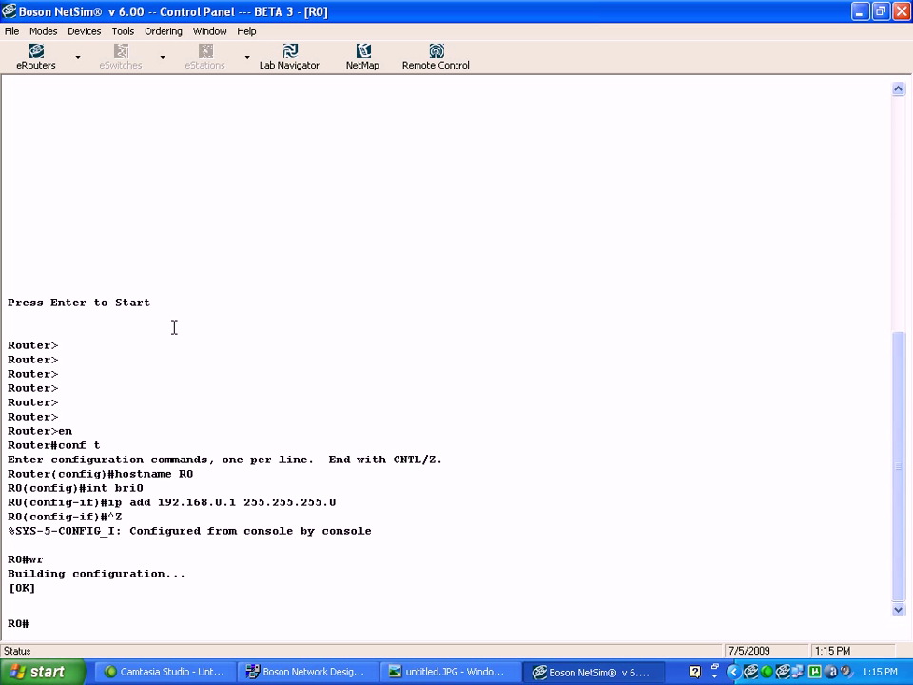
Switch the console to the second router and set its hostname to R1
{"action": "left_click", "coordinate": [78, 57]}
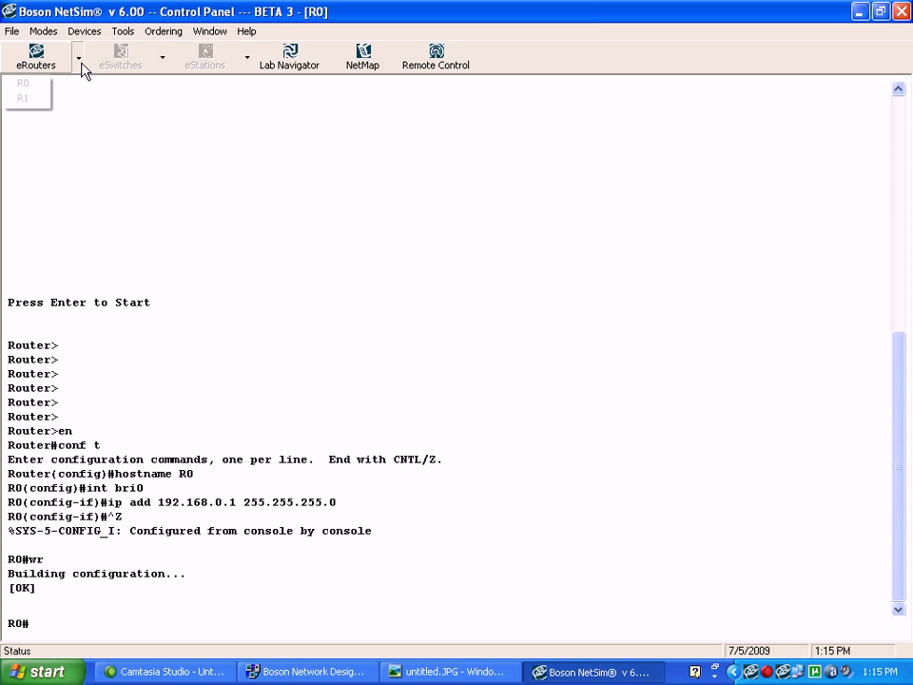
{"action": "left_click", "coordinate": [27, 97]}
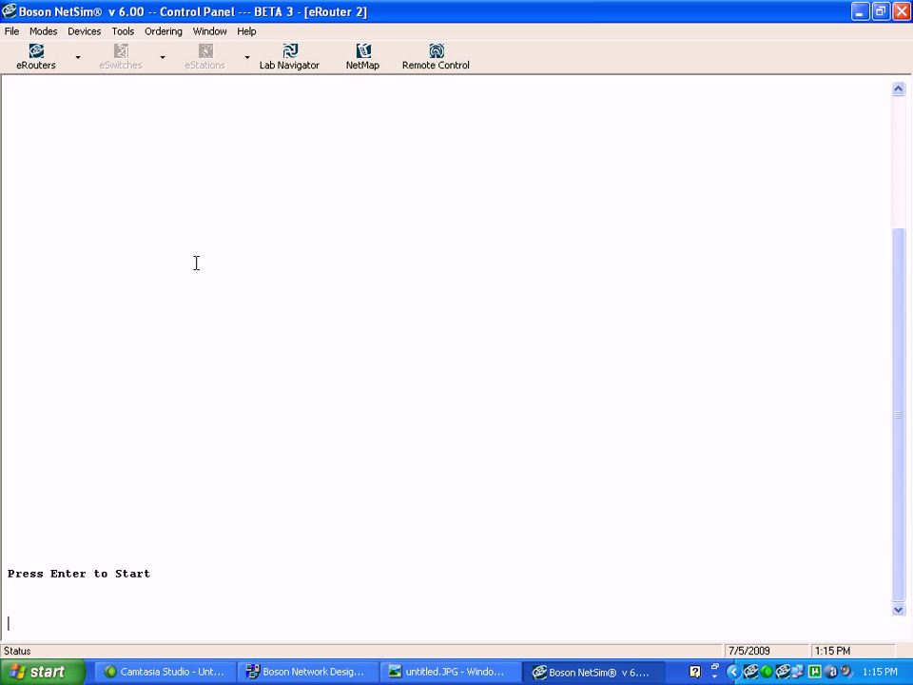
{"action": "key", "text": "Return"}
{"action": "key", "text": "Return"}
{"action": "key", "text": "Return"}
{"action": "key", "text": "Return"}
{"action": "key", "text": "Return"}
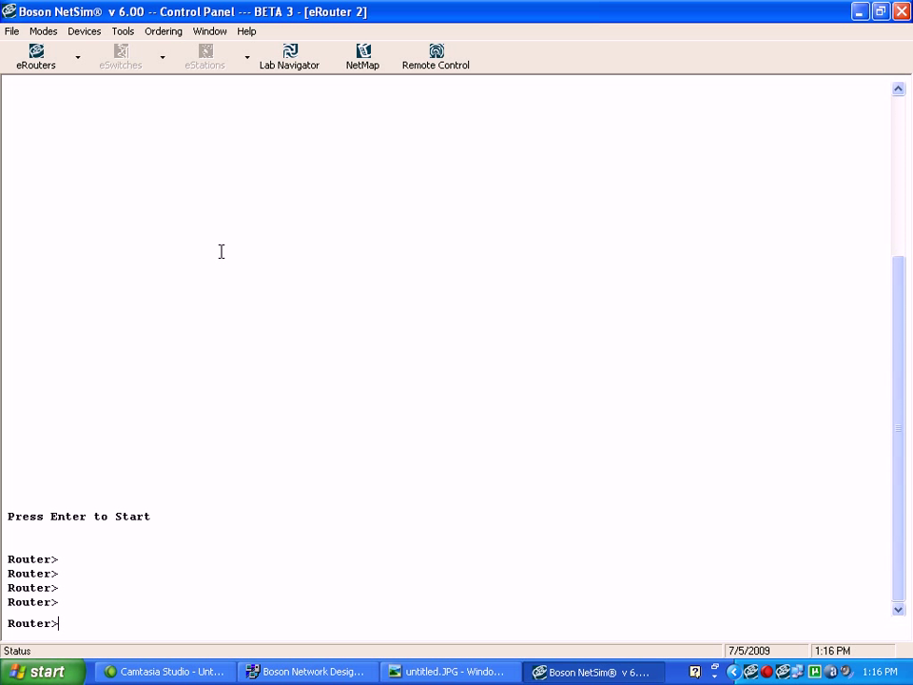
{"action": "type", "text": "en"}
{"action": "key", "text": "Return"}
{"action": "type", "text": "conf t"}
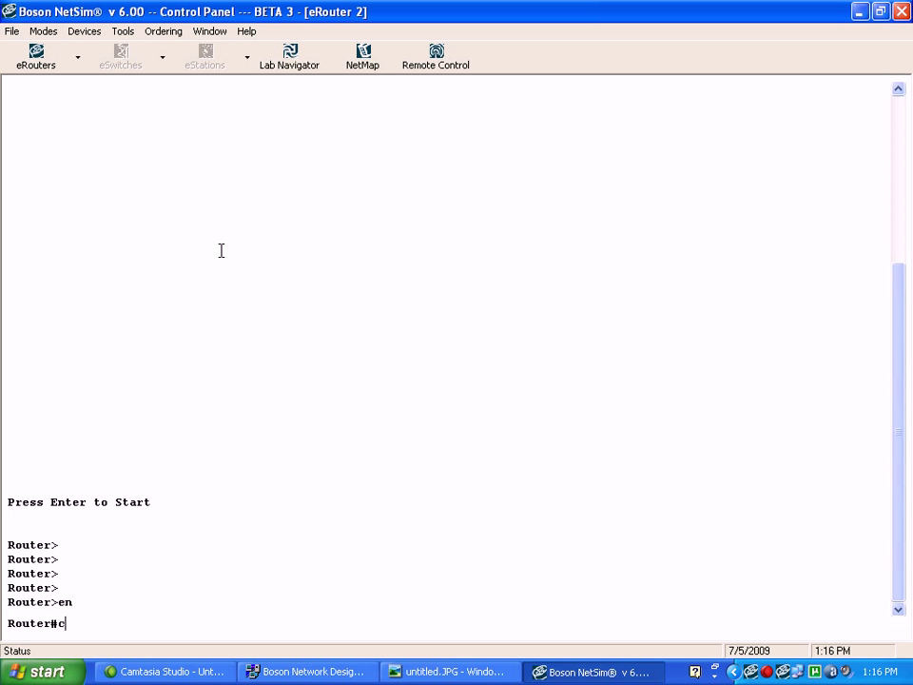
{"action": "key", "text": "Return"}
{"action": "type", "text": "hnost"}
{"action": "key", "text": "BackSpace"}
{"action": "key", "text": "BackSpace"}
{"action": "key", "text": "BackSpace"}
{"action": "key", "text": "BackSpace"}
{"action": "type", "text": "outer(config)#ho"}
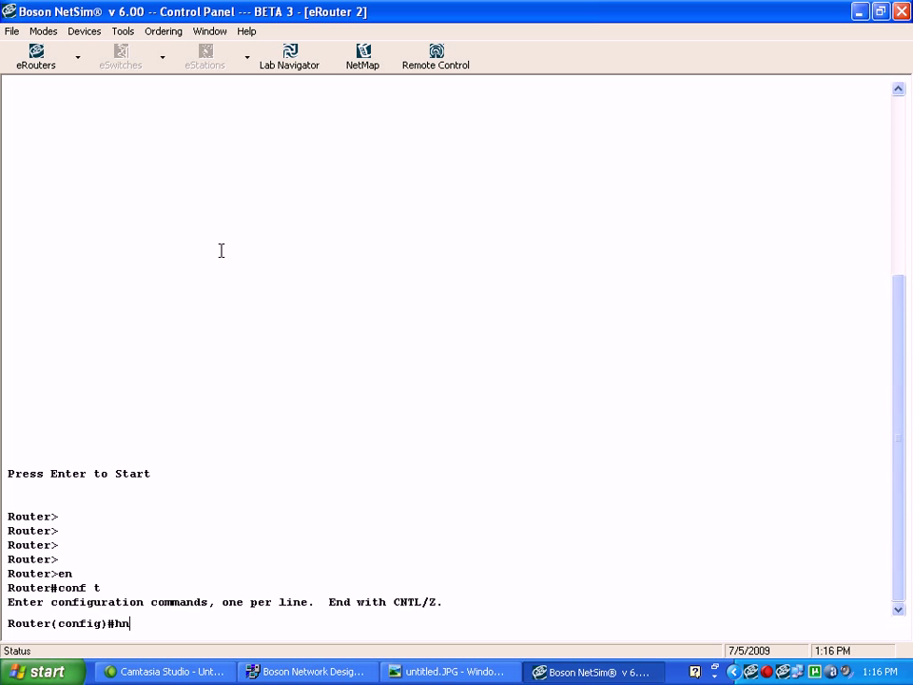
{"action": "type", "text": "stname R1"}
{"action": "key", "text": "Return"}
Give R1's bri0 the address 192.168.0.2 255.255.255.0 and save with wr
{"action": "type", "text": "int bri0"}
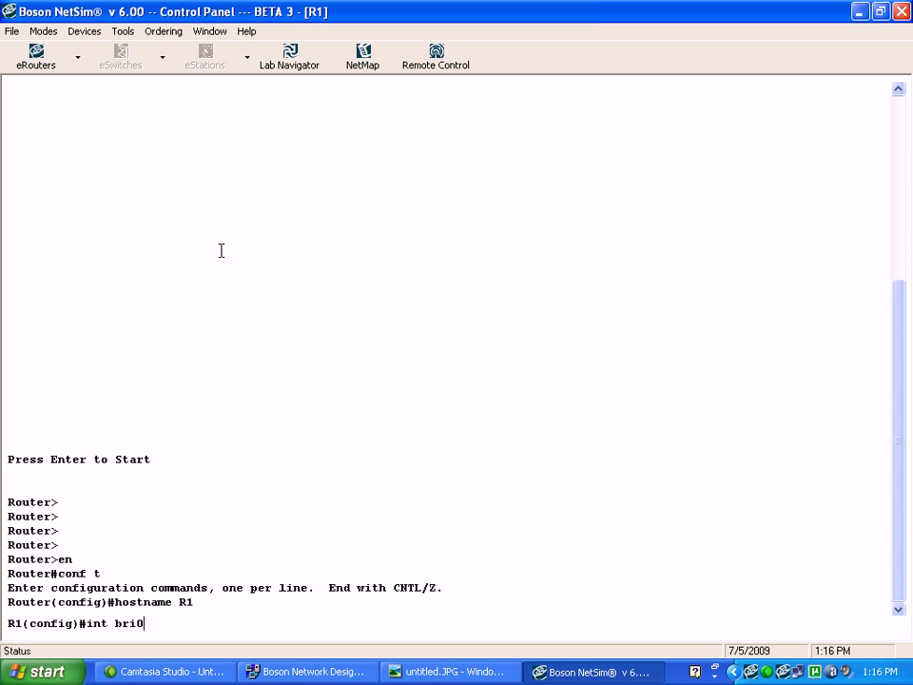
{"action": "key", "text": "Return"}
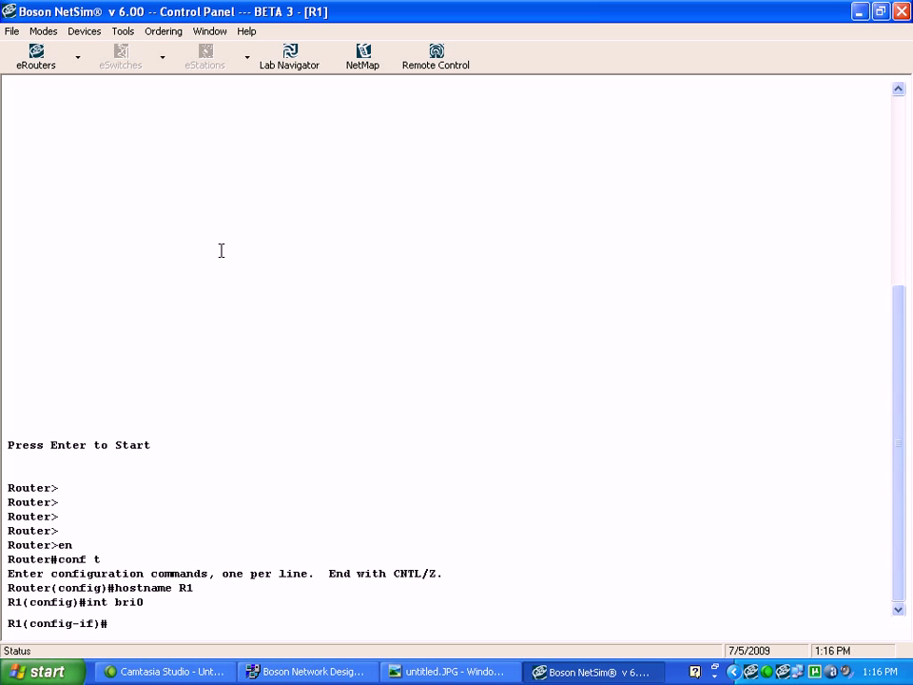
{"action": "type", "text": "ip0 a"}
{"action": "key", "text": "BackSpace"}
{"action": "key", "text": "BackSpace"}
{"action": "key", "text": "BackSpace"}
{"action": "type", "text": "add 192.168.0.2 255"}
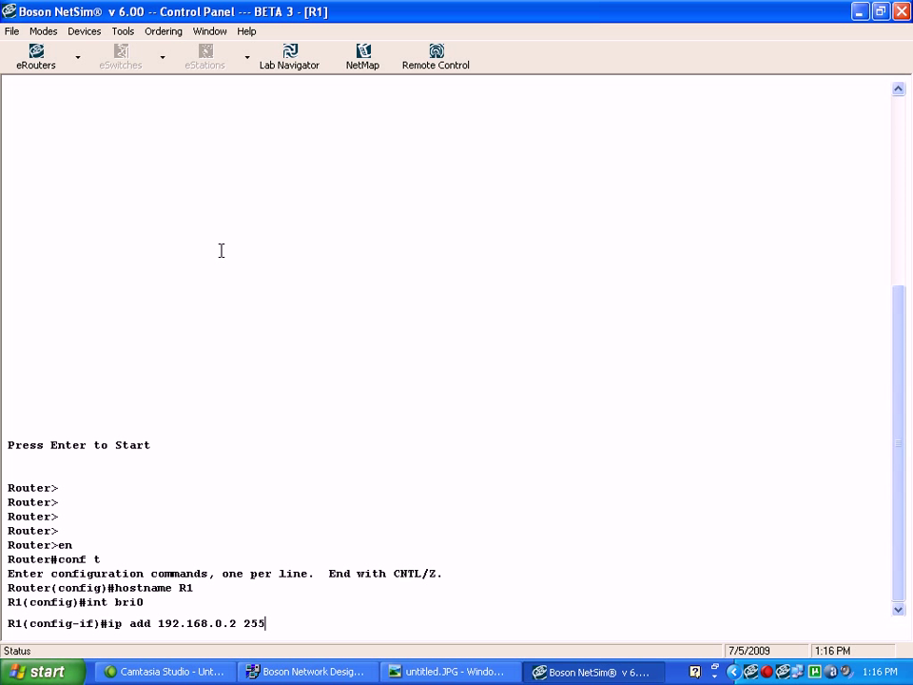
{"action": "type", "text": ".255.255.0"}
{"action": "key", "text": "Return"}
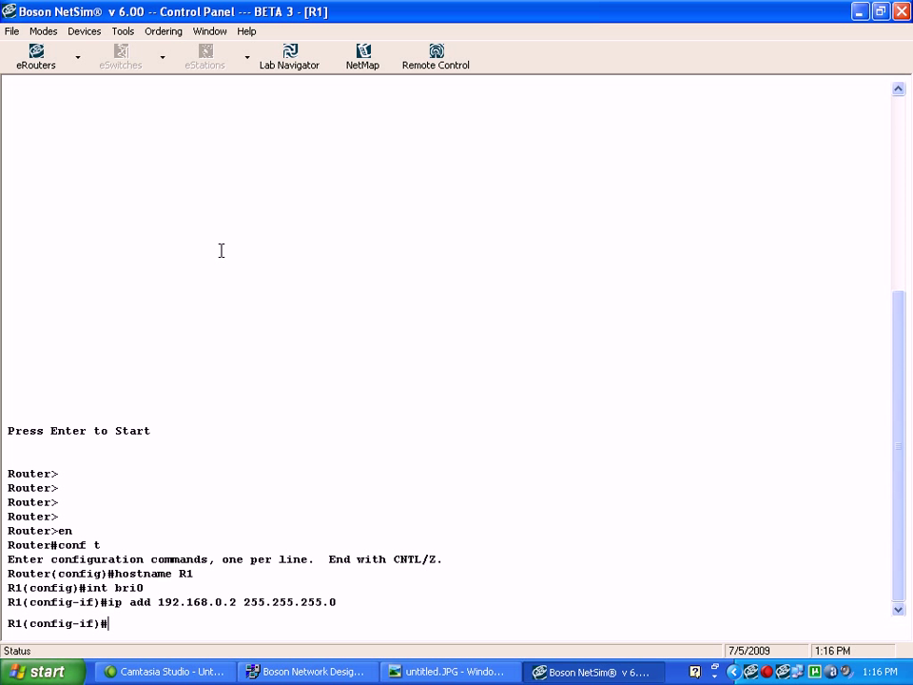
{"action": "key", "text": "ctrl+z"}
{"action": "type", "text": "wr"}
{"action": "key", "text": "Return"}
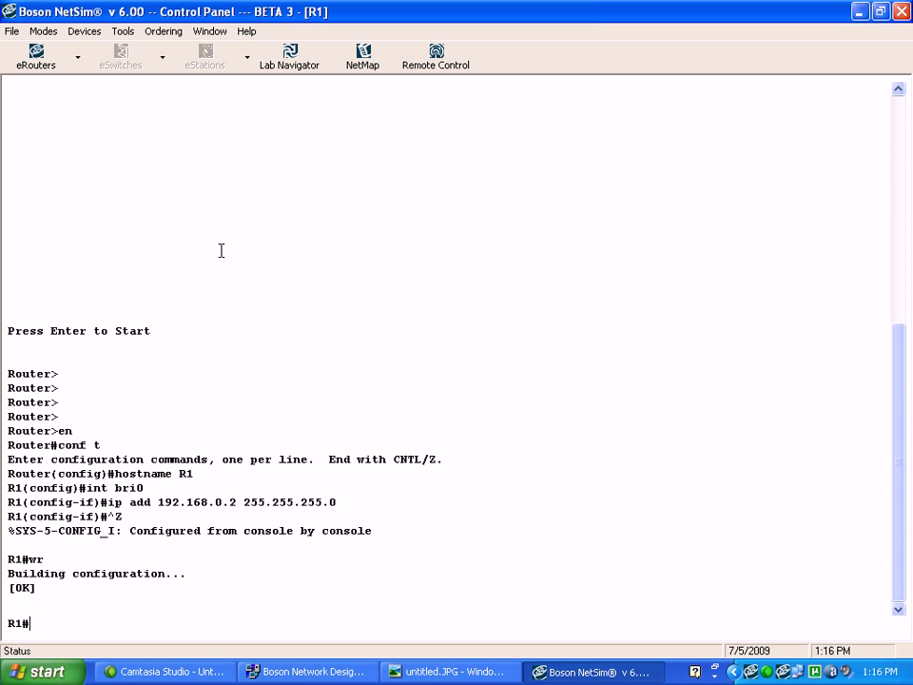
{"action": "key", "text": "Return"}
{"action": "key", "text": "Return"}
{"action": "key", "text": "Return"}
{"action": "key", "text": "Return"}
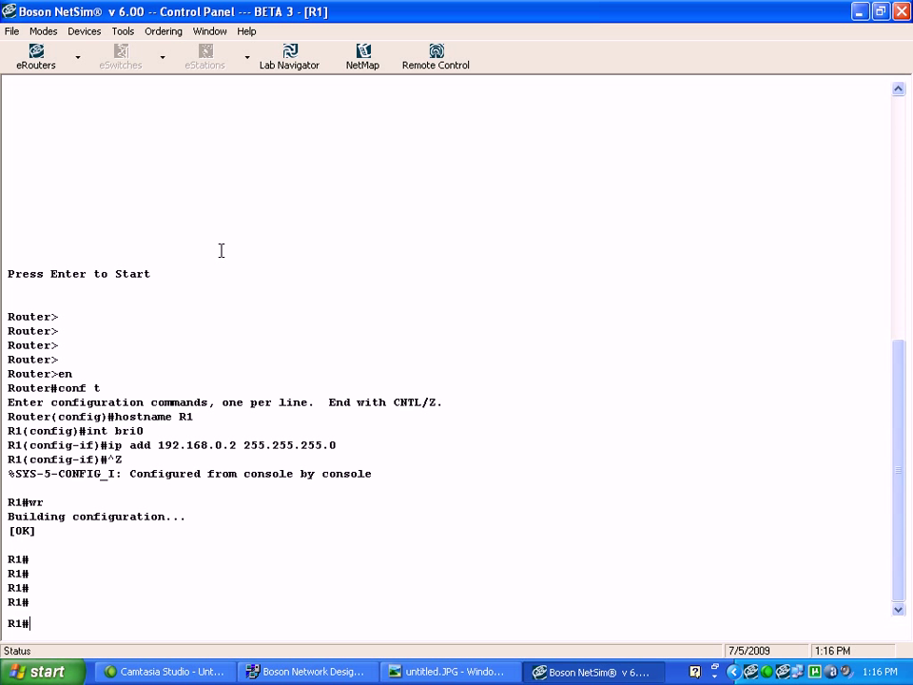
Switch to R0 and run show ip int br to list its interfaces
{"action": "left_click", "coordinate": [78, 59]}
{"action": "left_click", "coordinate": [41, 93]}
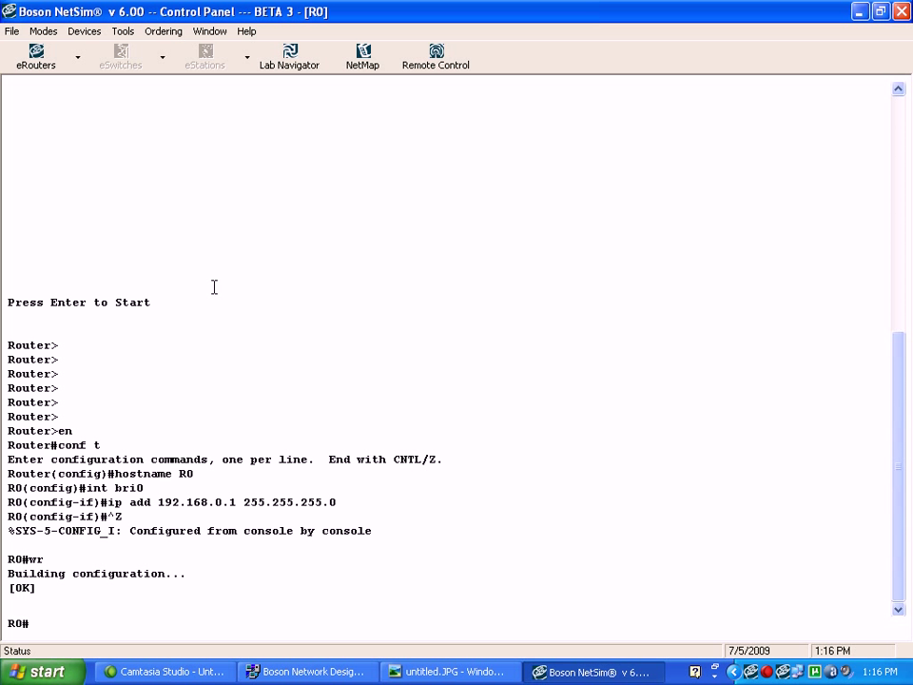
{"action": "type", "text": "show ip int br"}
{"action": "key", "text": "Return"}
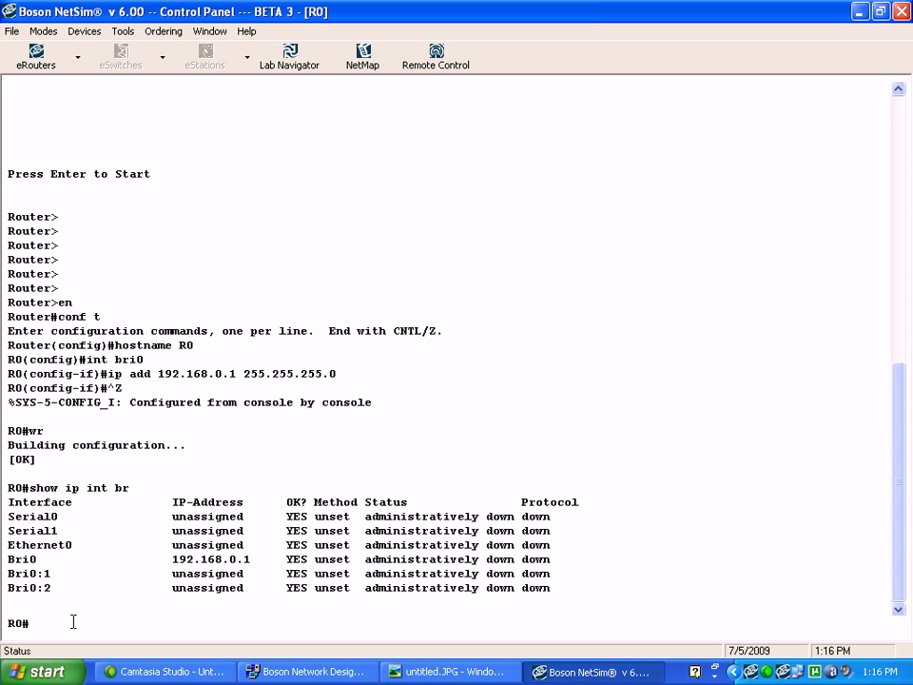
Set R0's bri0 ISDN switch type to basic-ni
{"action": "type", "text": "conf t"}
{"action": "key", "text": "Return"}
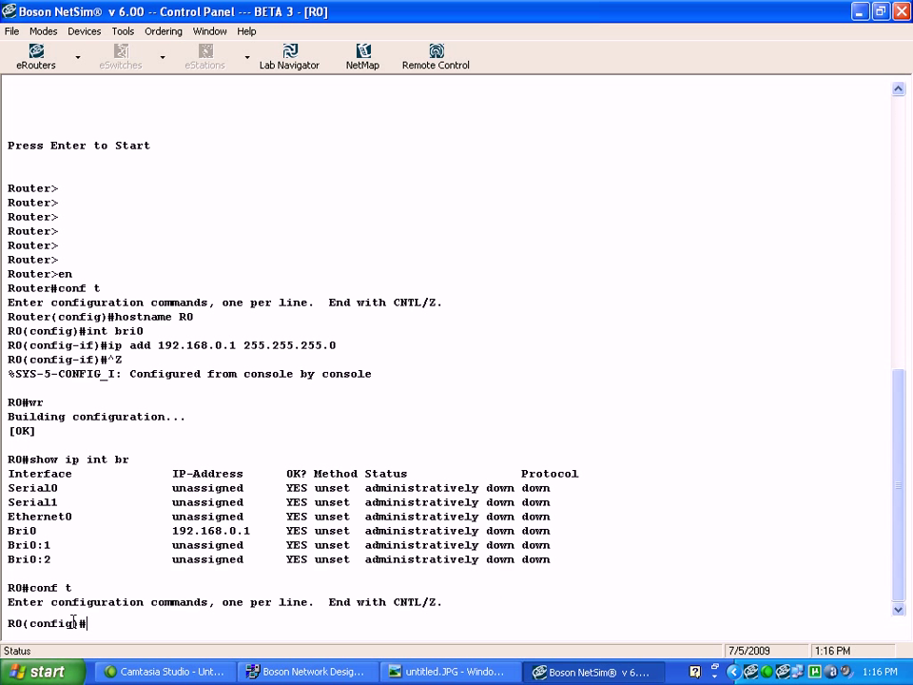
{"action": "type", "text": "int bri"}
{"action": "type", "text": "0"}
{"action": "key", "text": "Return"}
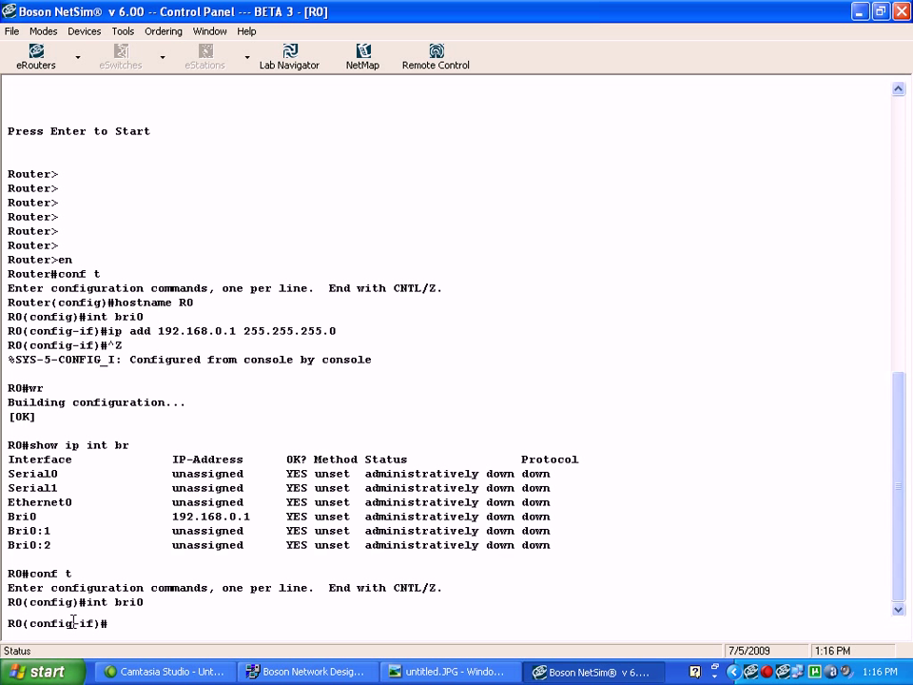
{"action": "type", "text": "isdn sw"}
{"action": "key", "text": "BackSpace"}
{"action": "key", "text": "BackSpace"}
{"action": "type", "text": "switch-type "}
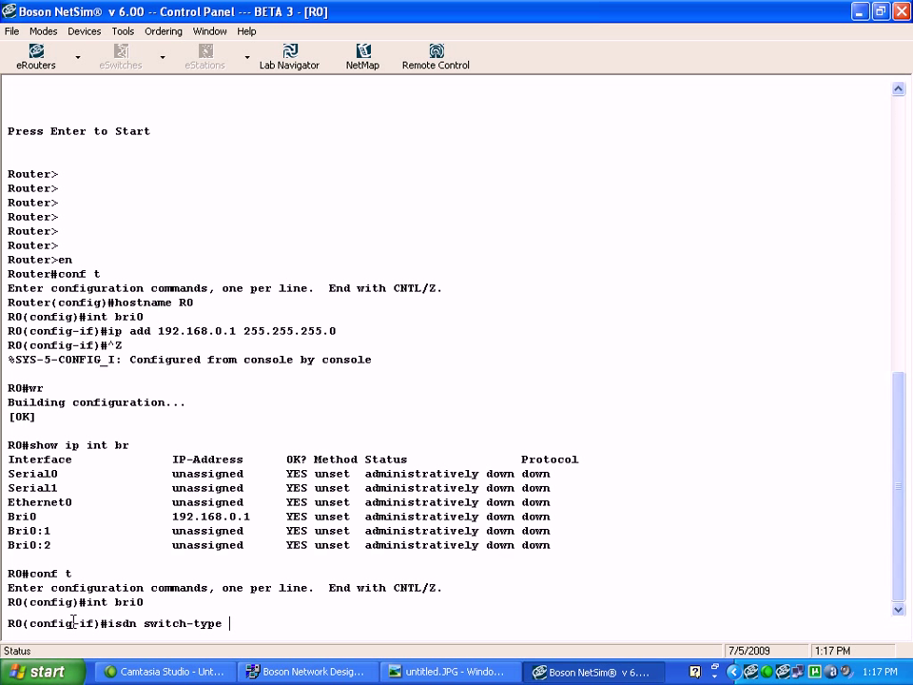
{"action": "type", "text": "basic-ni"}
{"action": "key", "text": "Return"}
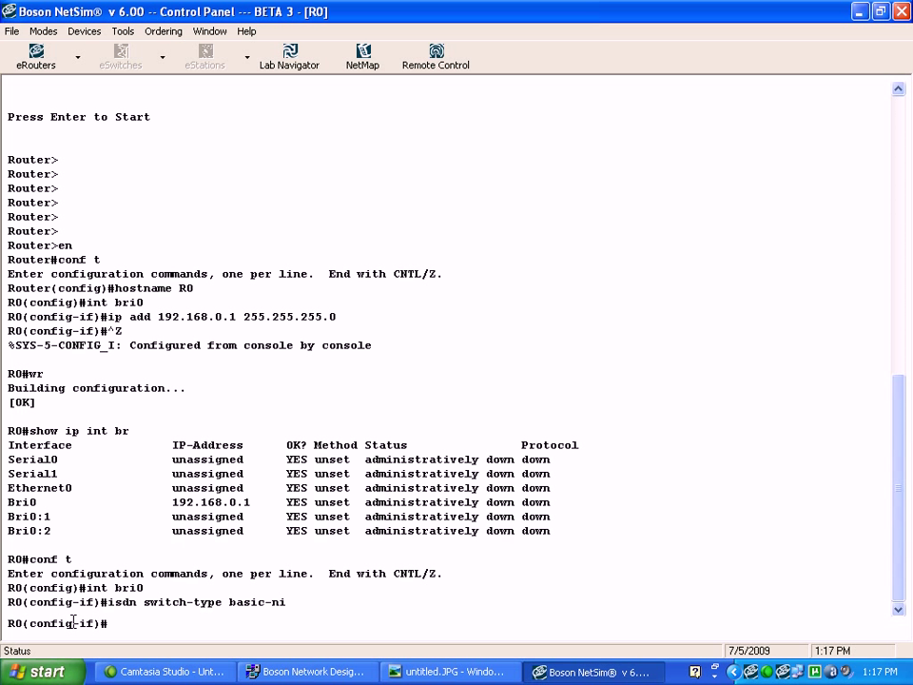
{"action": "type", "text": "isdn spid1"}
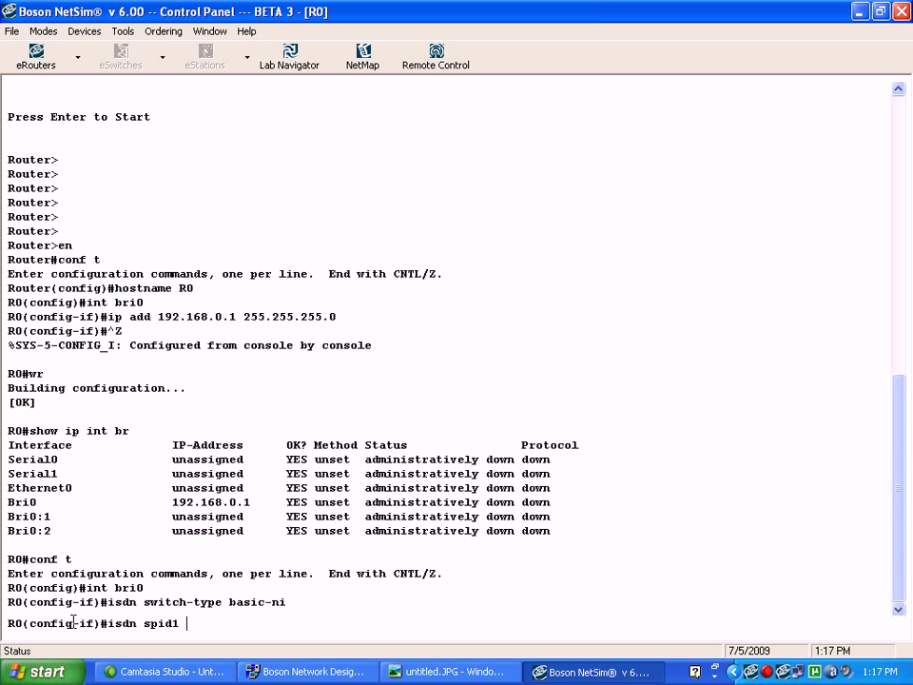
Show the untitled.JPG ISDN capture full screen with the console lowered below its SPID fields
{"action": "left_click", "coordinate": [429, 672]}
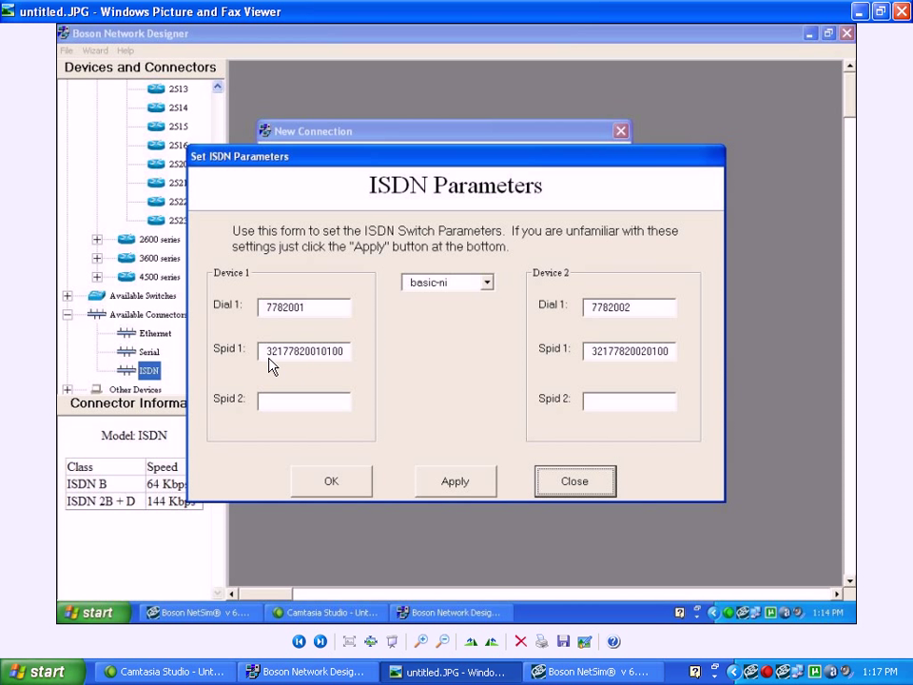
{"action": "left_click", "coordinate": [881, 11]}
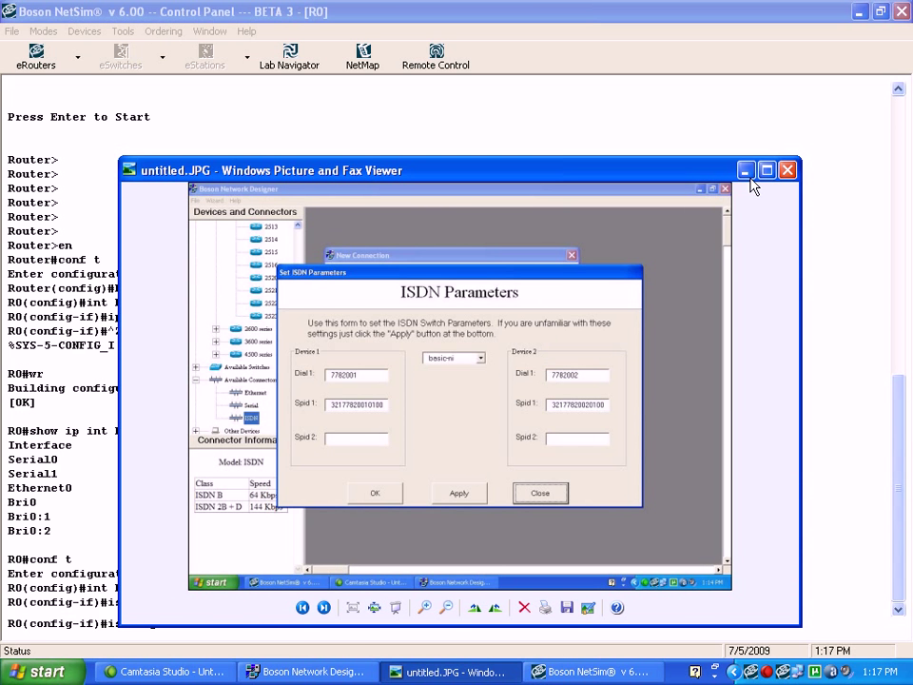
{"action": "left_click", "coordinate": [766, 170]}
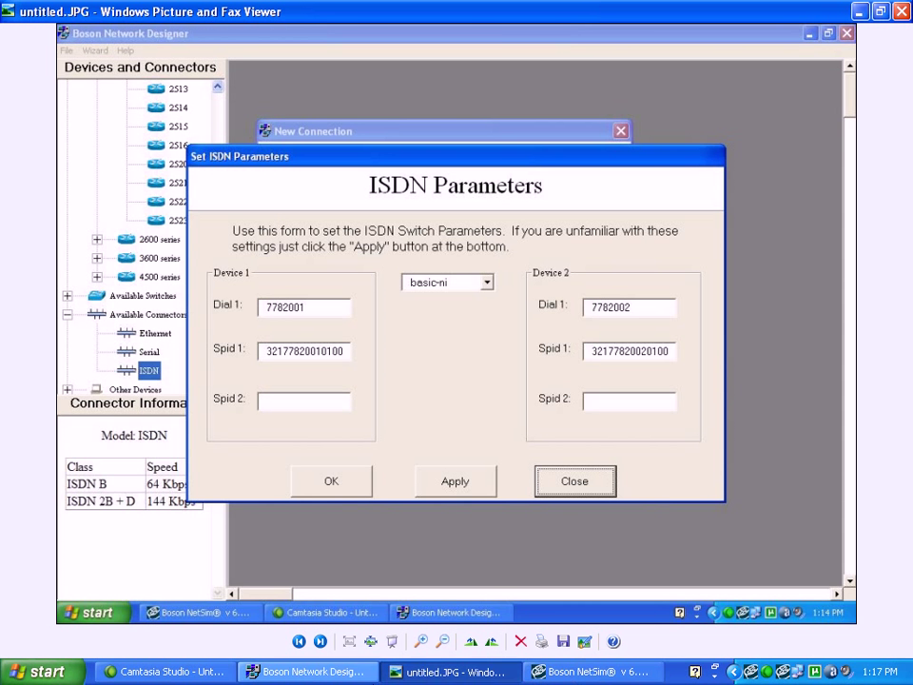
{"action": "left_click", "coordinate": [590, 672]}
{"action": "left_click", "coordinate": [881, 12]}
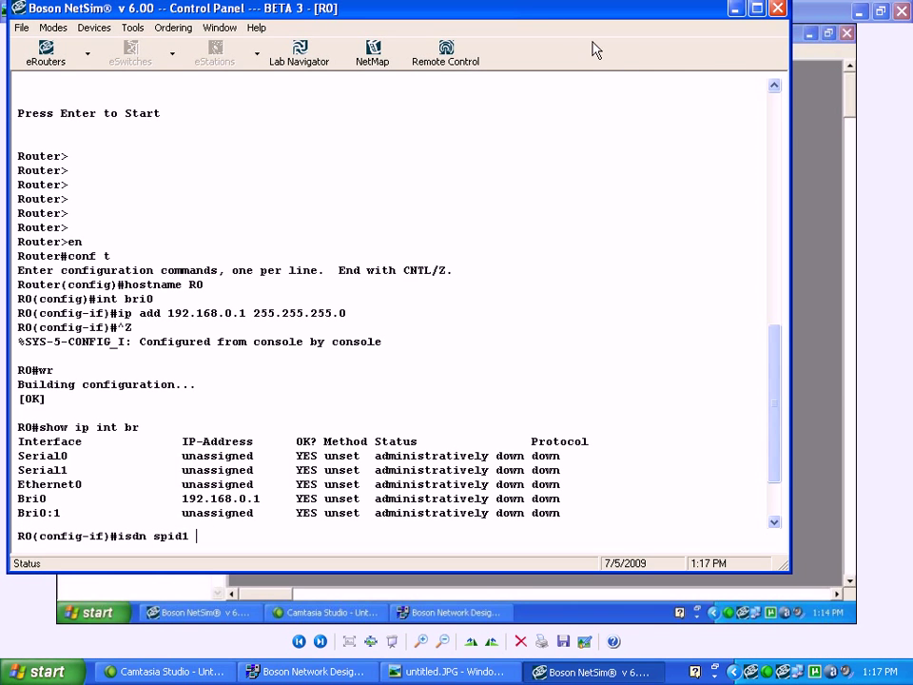
{"action": "left_click_drag", "start_coordinate": [598, 14], "coordinate": [604, 372]}
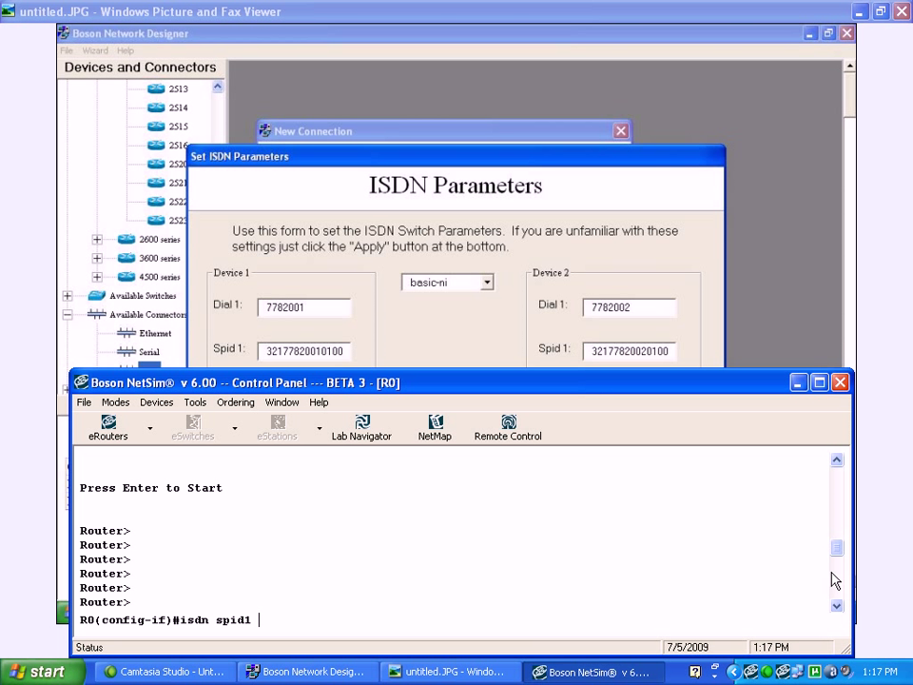
{"action": "left_click_drag", "start_coordinate": [837, 552], "coordinate": [838, 605]}
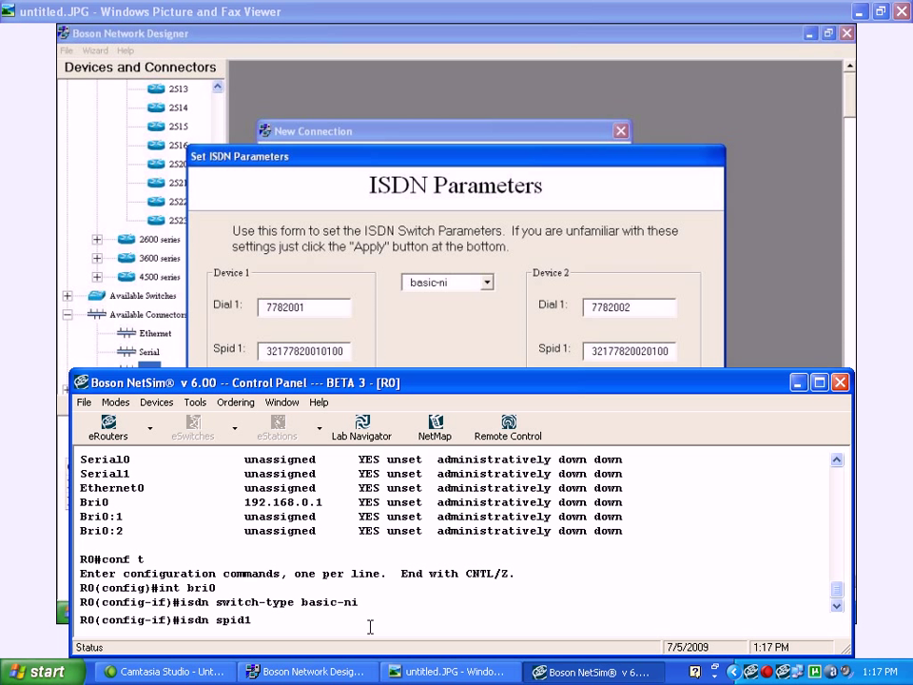
{"action": "type", "text": "32177820010"}
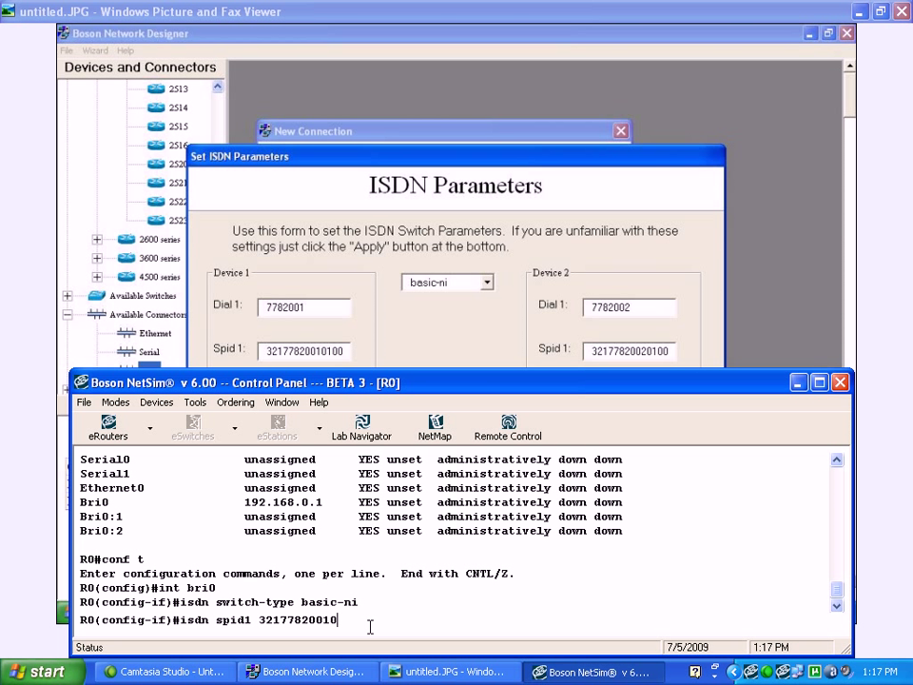
{"action": "type", "text": "100"}
{"action": "key", "text": "Return"}
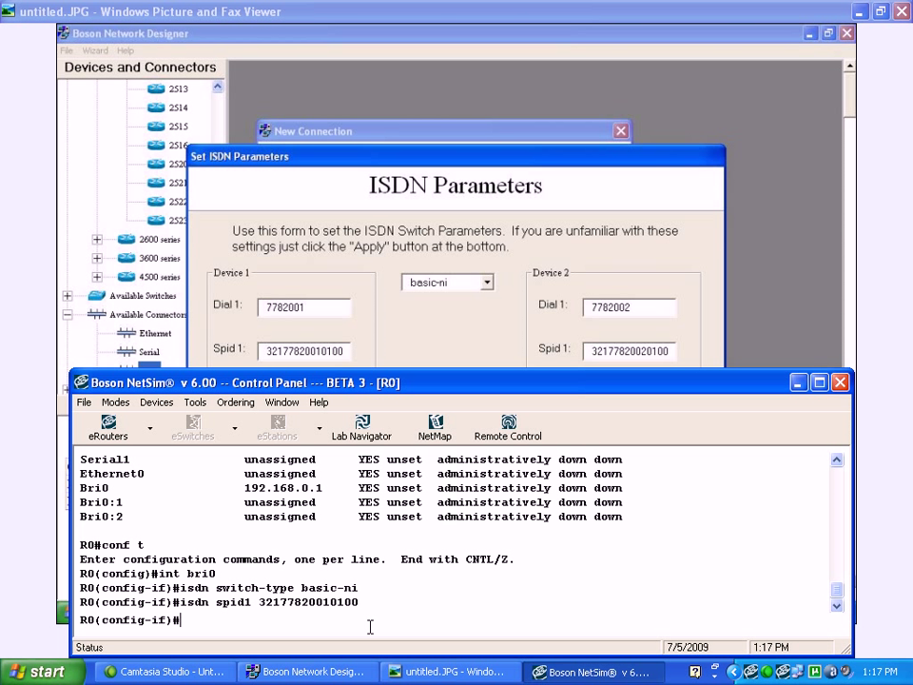
{"action": "type", "text": "no sh"}
{"action": "key", "text": "Return"}
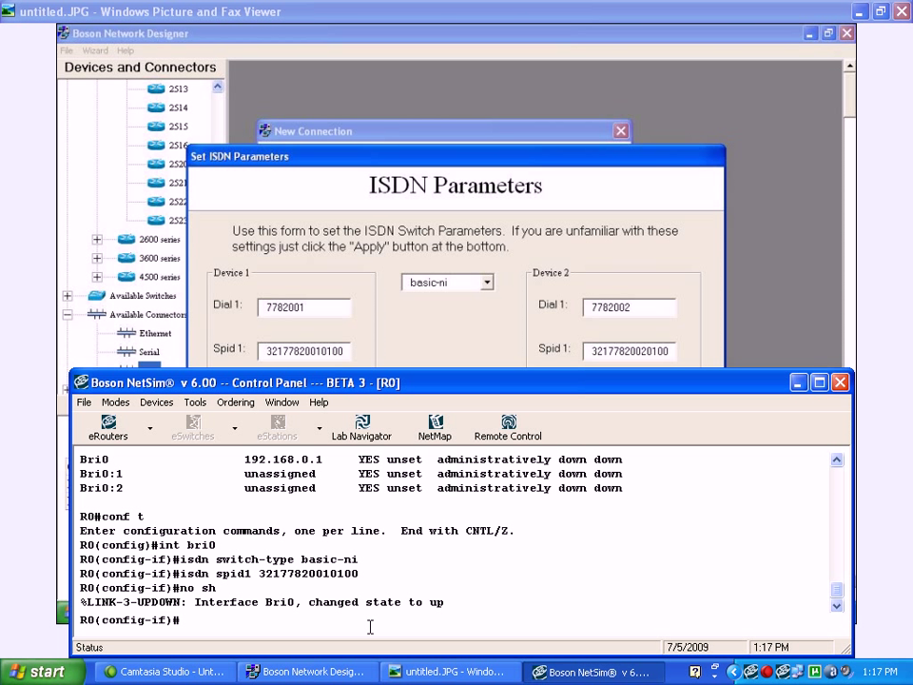
{"action": "left_click", "coordinate": [150, 429]}
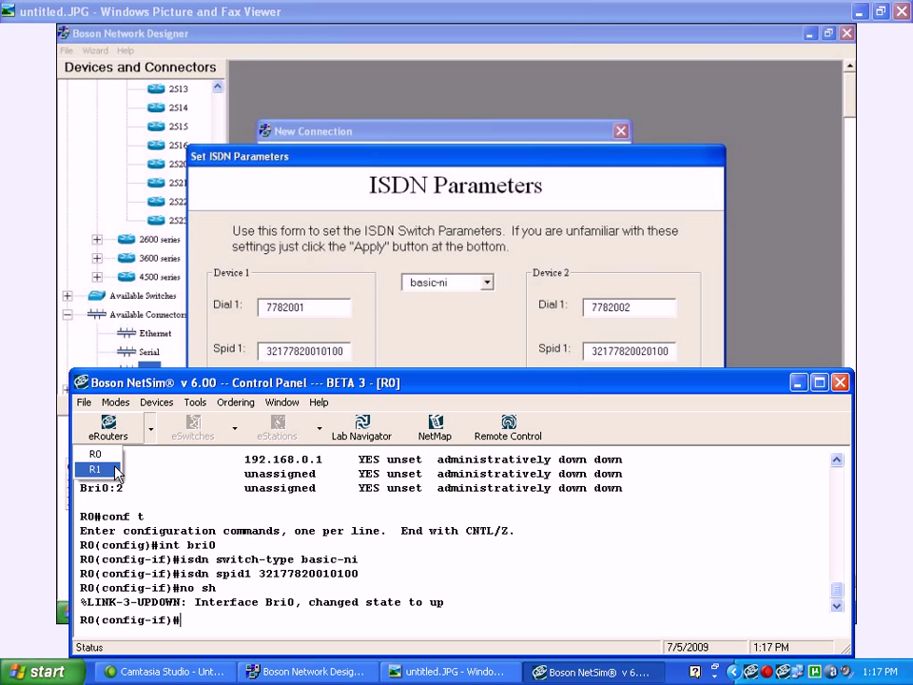
Switch the console to R1, check its interface summary, and enter BRI0 interface configuration
{"action": "left_click", "coordinate": [116, 471]}
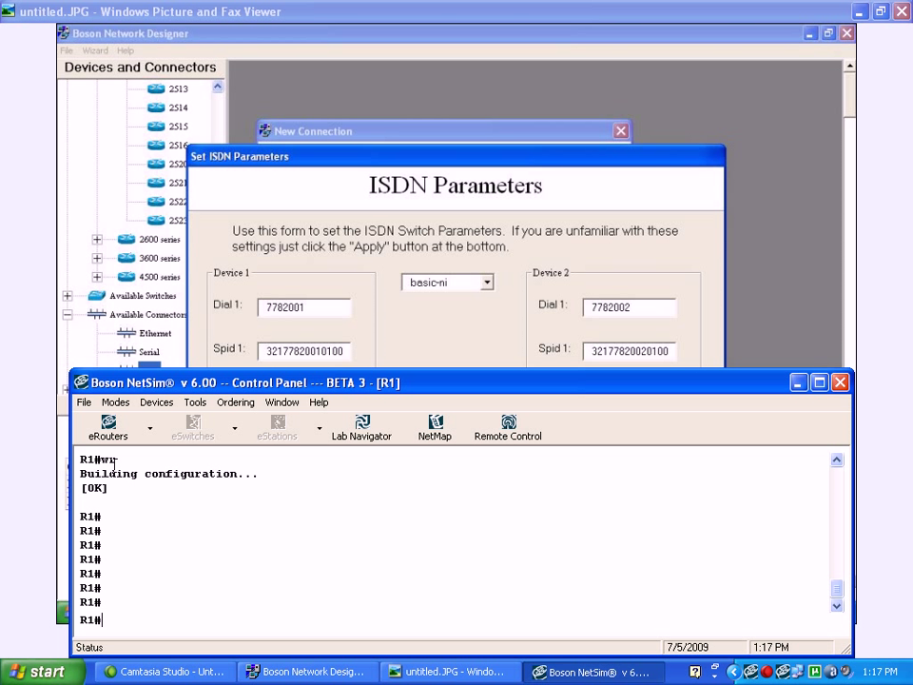
{"action": "type", "text": "show ip int br"}
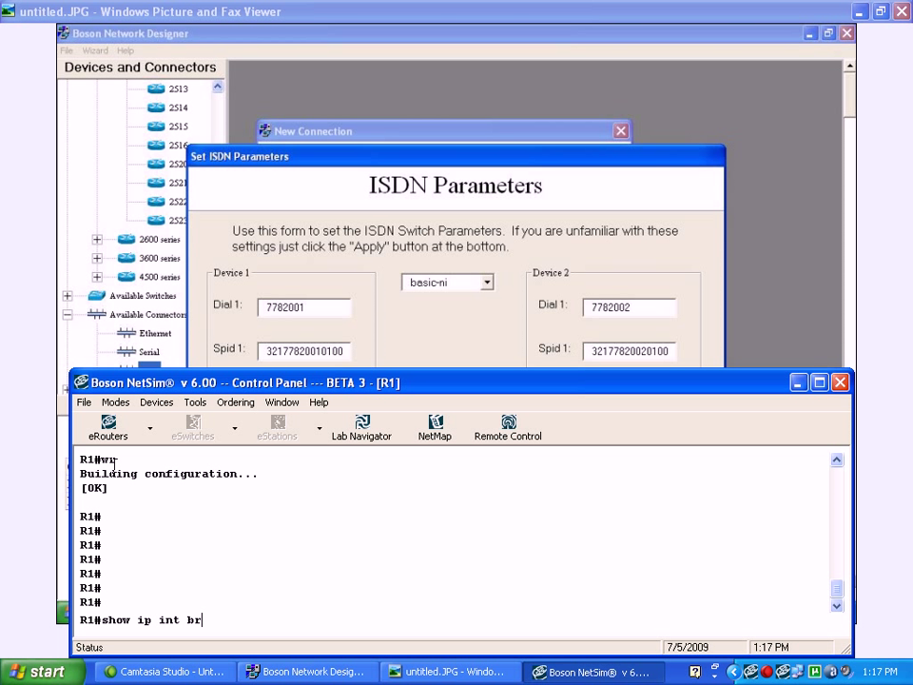
{"action": "key", "text": "Return"}
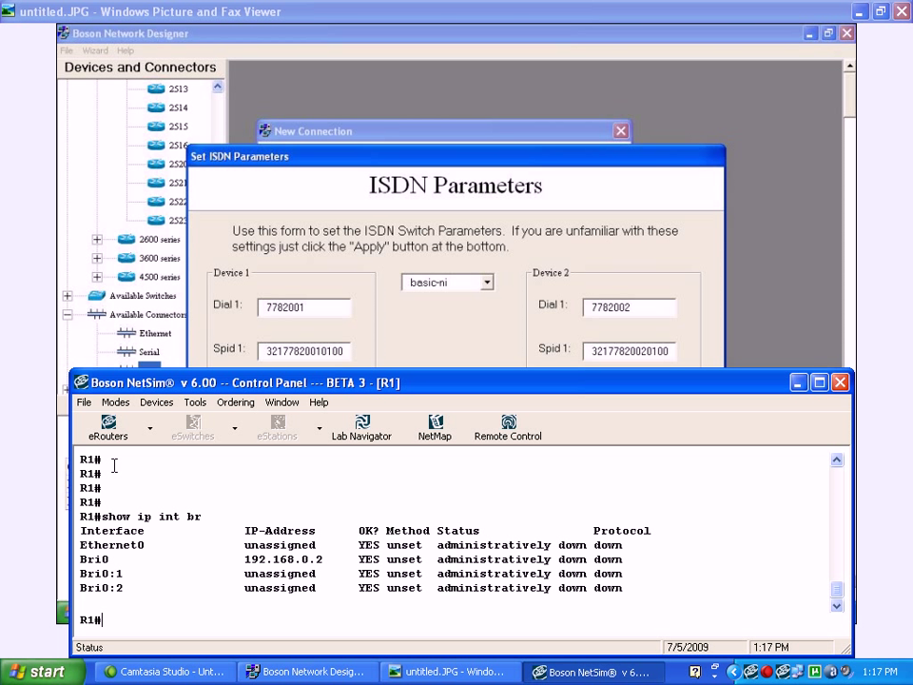
{"action": "type", "text": "conf t"}
{"action": "key", "text": "Return"}
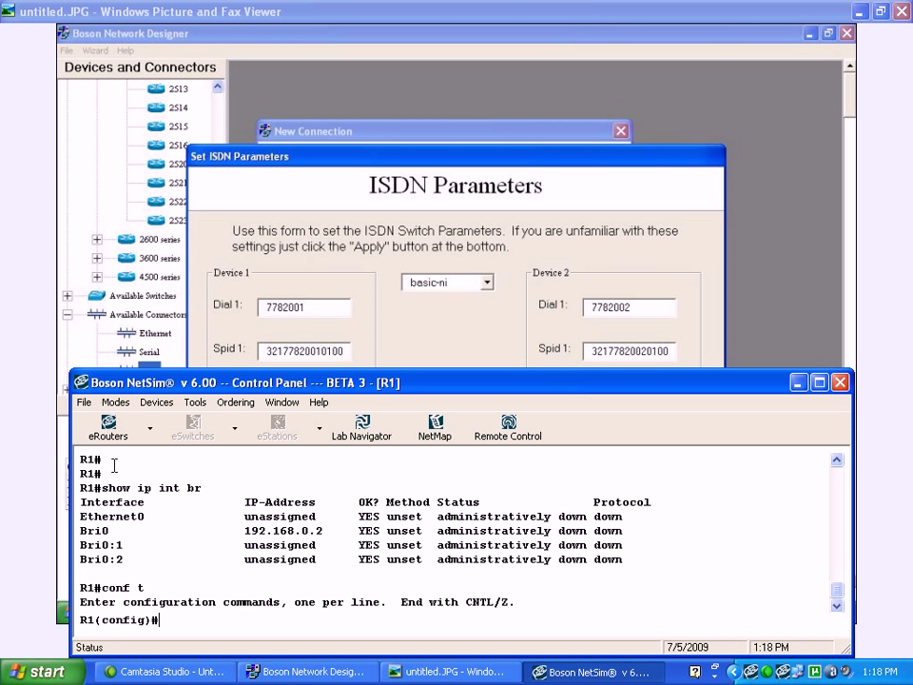
{"action": "type", "text": "int bri0"}
{"action": "key", "text": "Return"}
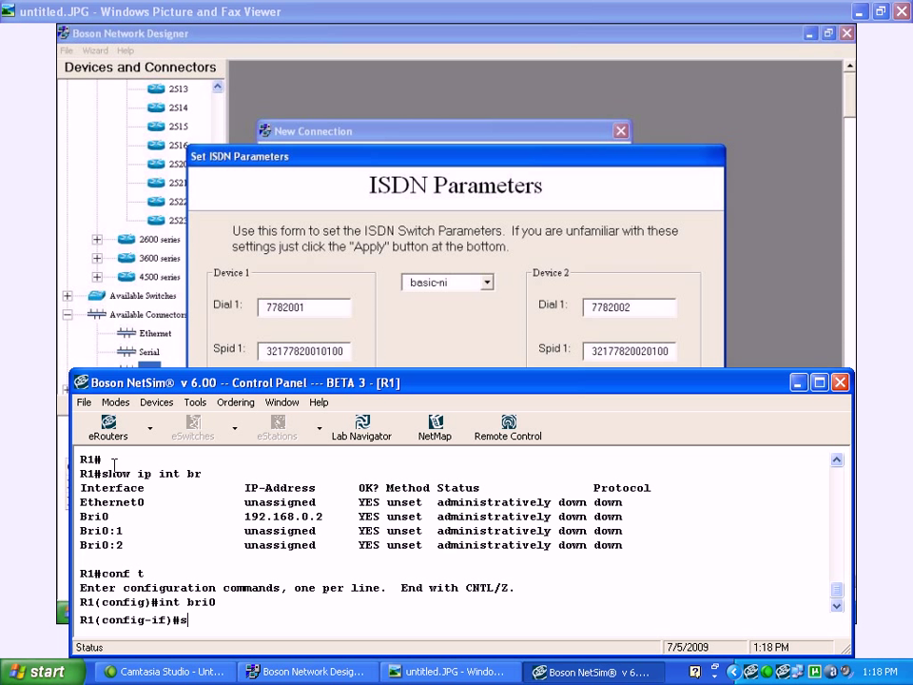
{"action": "type", "text": "isdn switch-type basic-ni"}
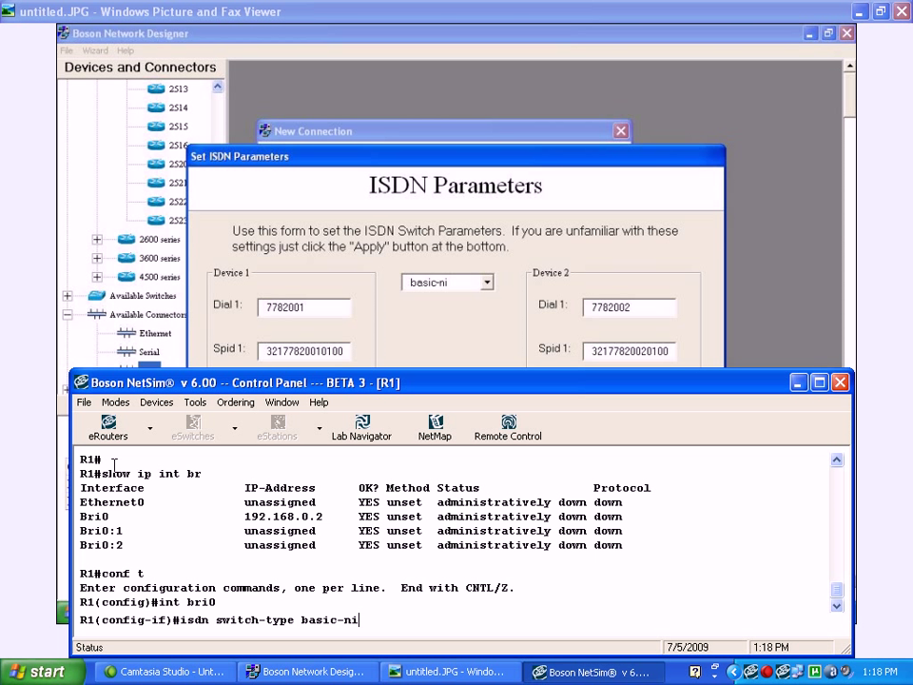
{"action": "key", "text": "Return"}
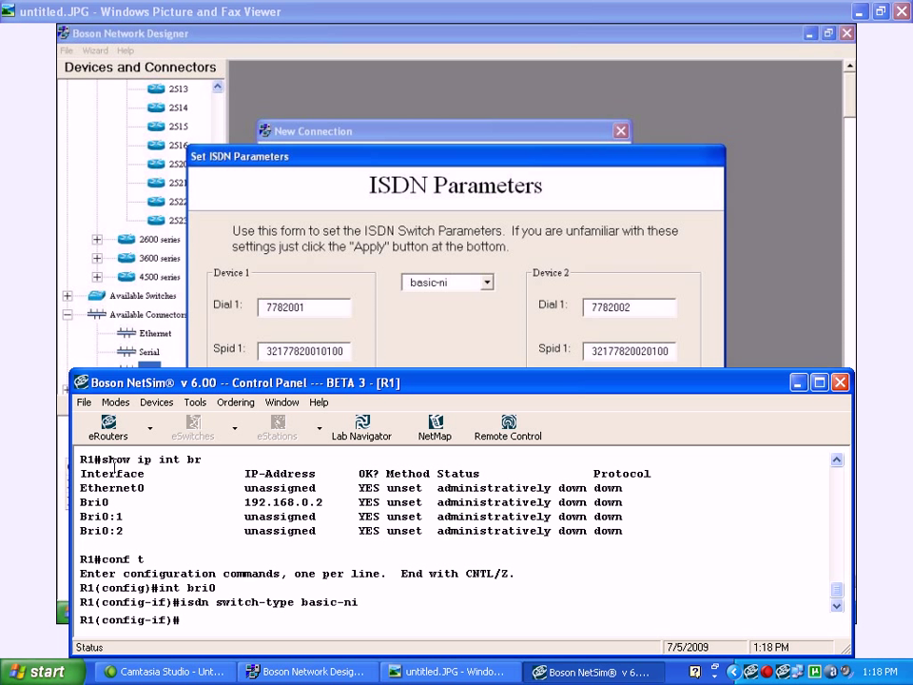
{"action": "type", "text": "isd"}
{"action": "key", "text": "BackSpace"}
{"action": "key", "text": "BackSpace"}
{"action": "key", "text": "BackSpace"}
{"action": "type", "text": "isdn spid1"}
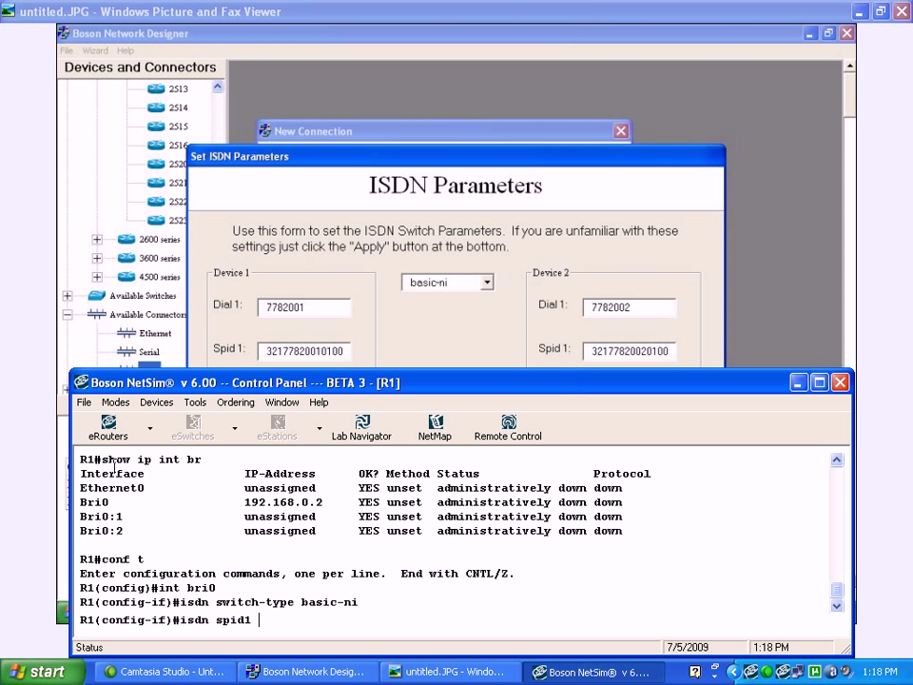
{"action": "type", "text": " 32177820020100"}
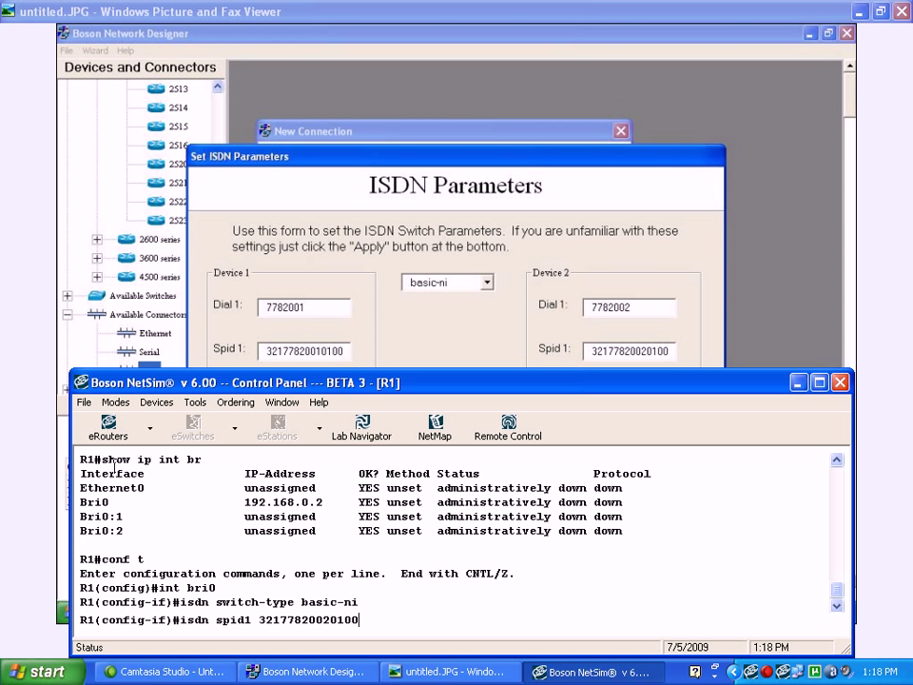
{"action": "key", "text": "Return"}
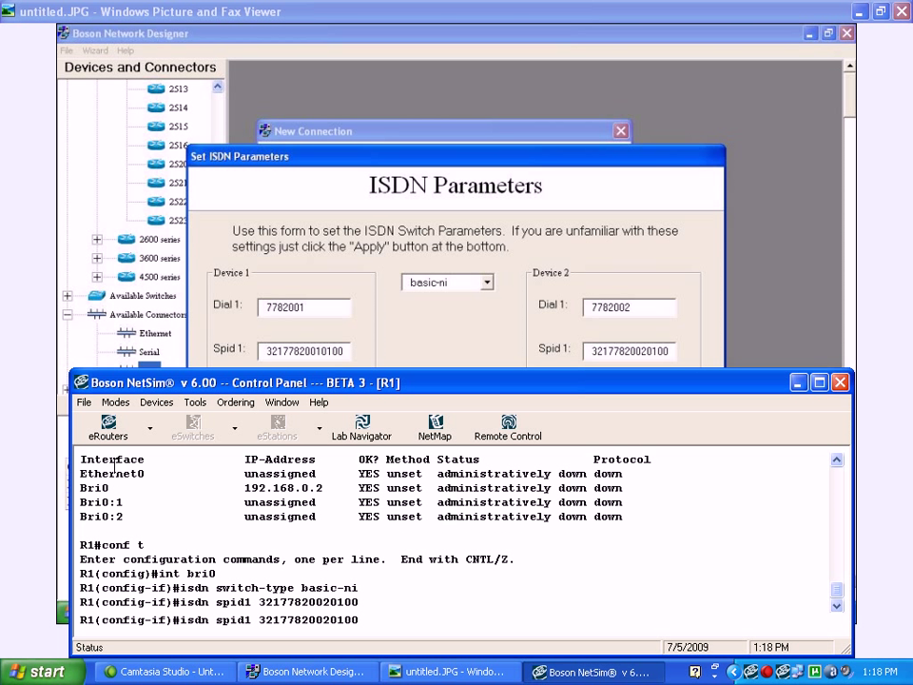
{"action": "type", "text": "no sh"}
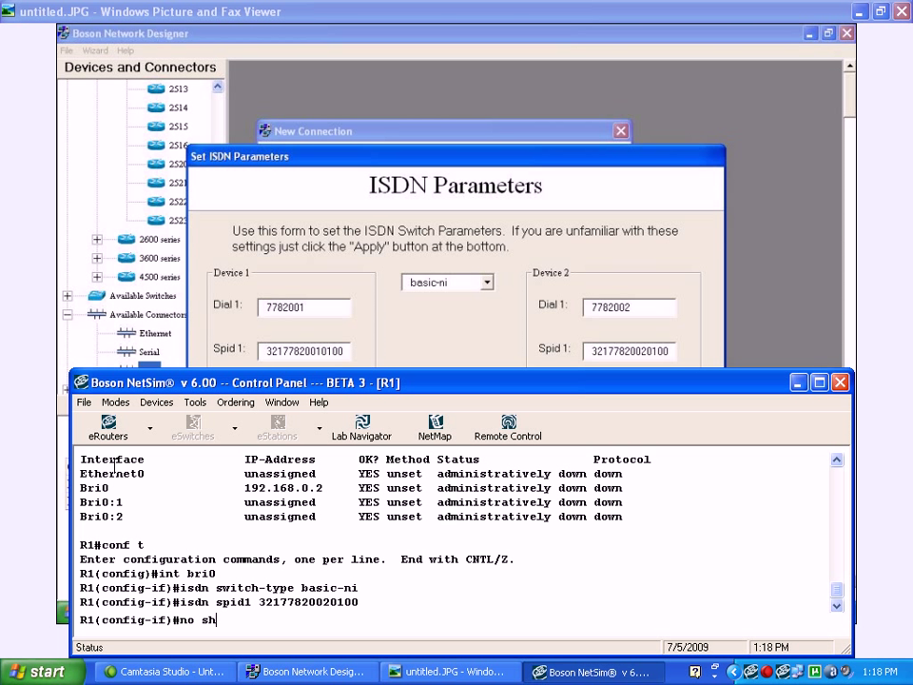
{"action": "key", "text": "Return"}
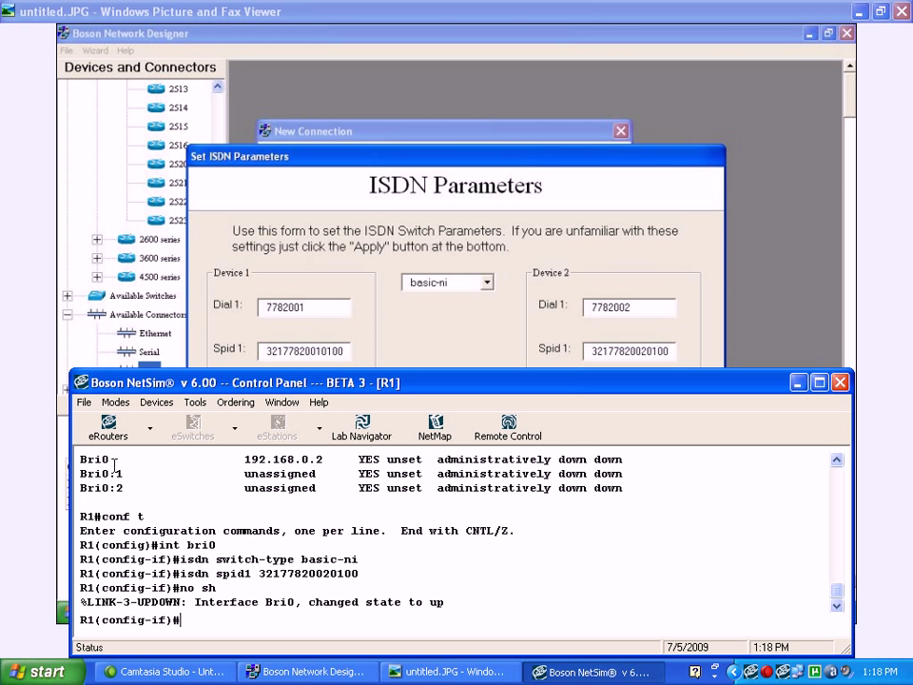
{"action": "key", "text": "ctrl+z"}
Save R1's configuration, check the interface summary, and ping 192.168.0.1, which gets 0% success
{"action": "type", "text": "wr"}
{"action": "key", "text": "Return"}
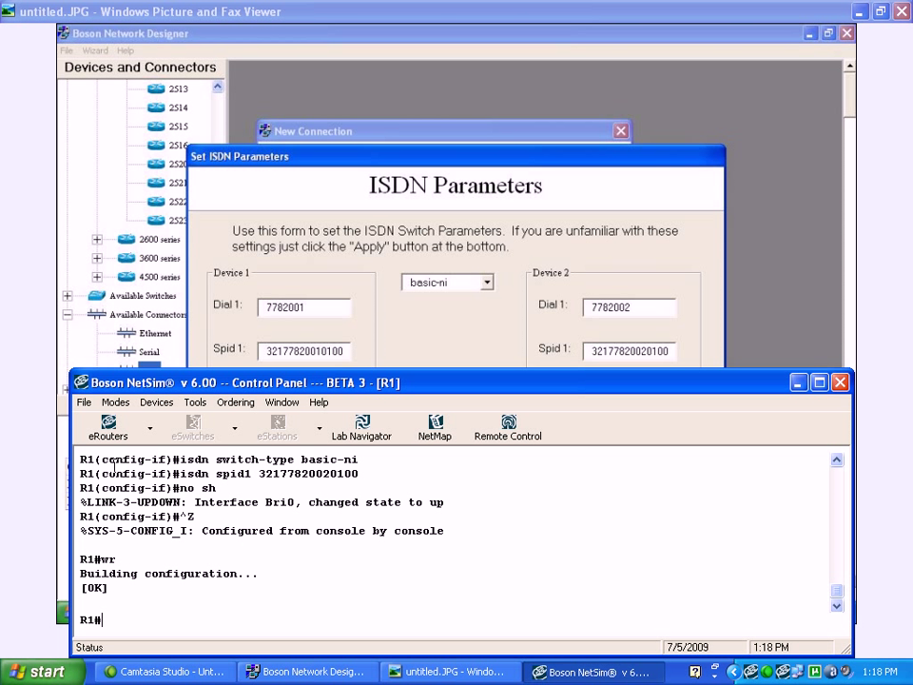
{"action": "type", "text": "show ip int br"}
{"action": "key", "text": "Return"}
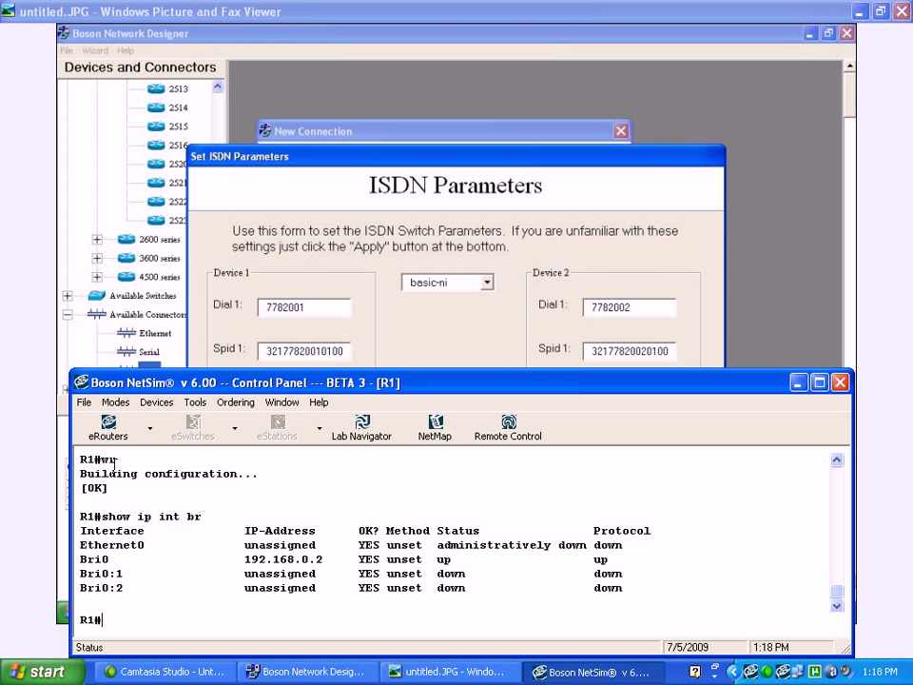
{"action": "type", "text": "ping 192.168.0.1"}
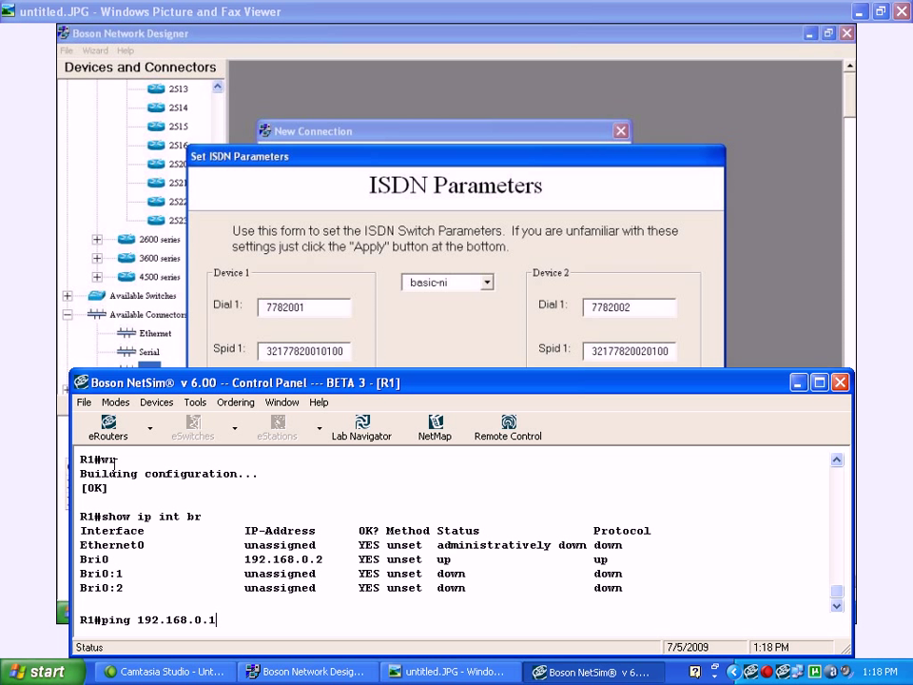
{"action": "key", "text": "Return"}
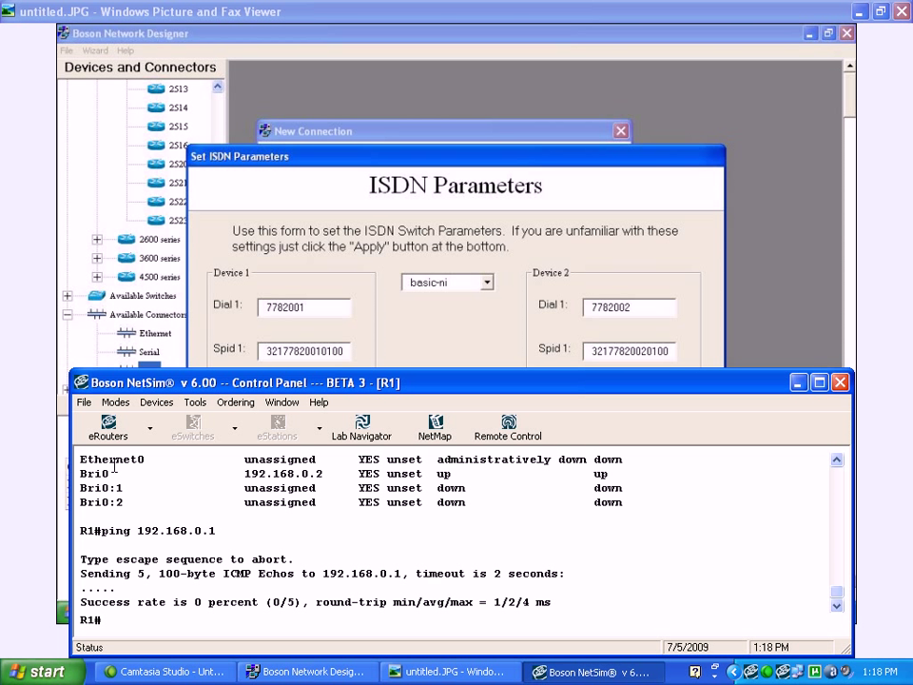
{"action": "left_click", "coordinate": [149, 428]}
{"action": "left_click", "coordinate": [83, 453]}
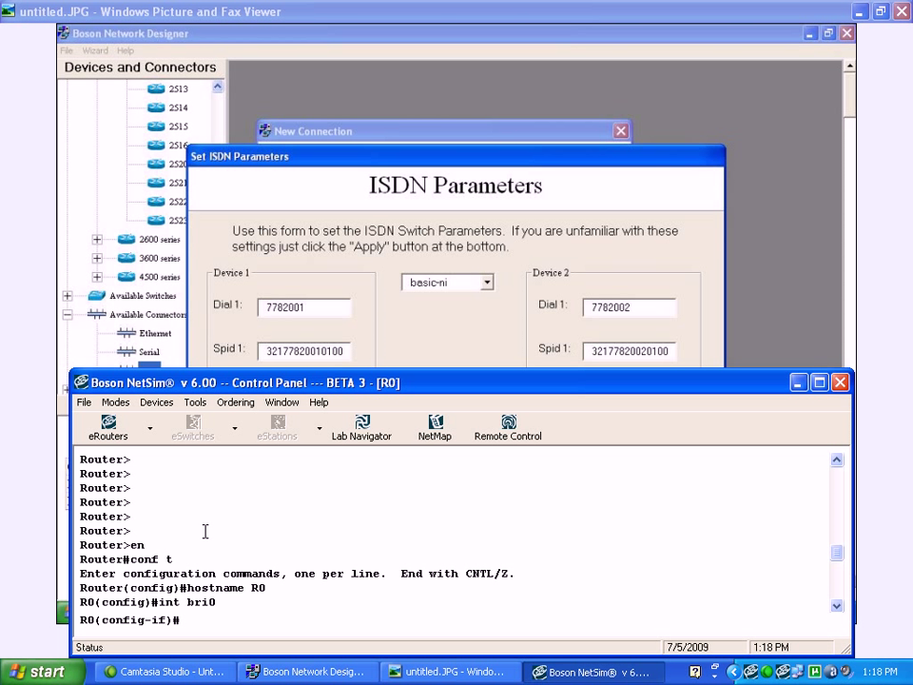
{"action": "key", "text": "ctrl+v"}
{"action": "type", "text": "wr"}
{"action": "key", "text": "Return"}
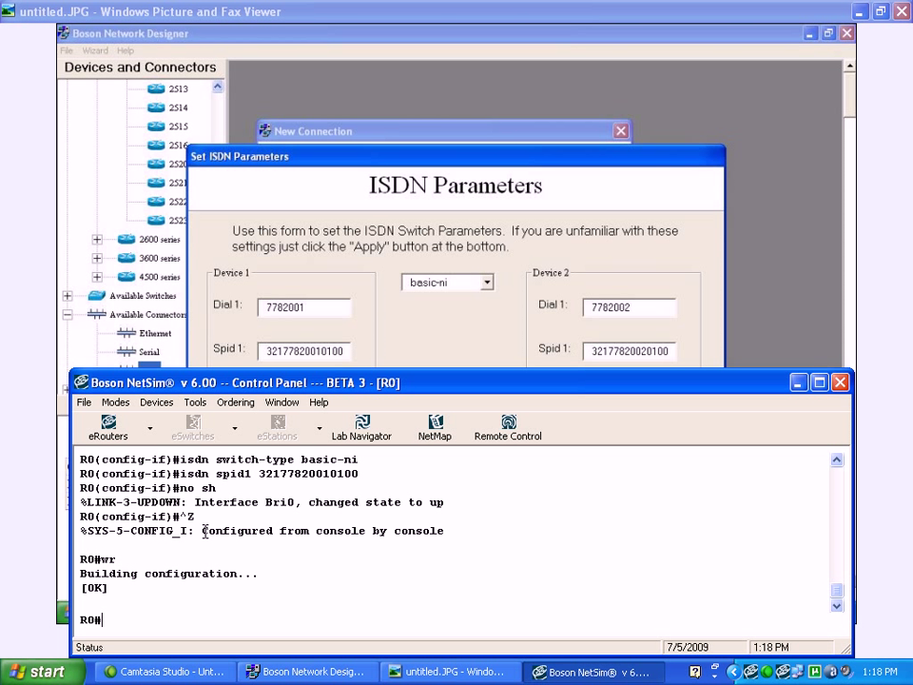
{"action": "key", "text": "Return"}
{"action": "key", "text": "Return"}
{"action": "key", "text": "Return"}
Add the global rule dialer 1 protocol ip permit on R0 and enter BRI0 configuration
{"action": "type", "text": "conf t"}
{"action": "key", "text": "Return"}
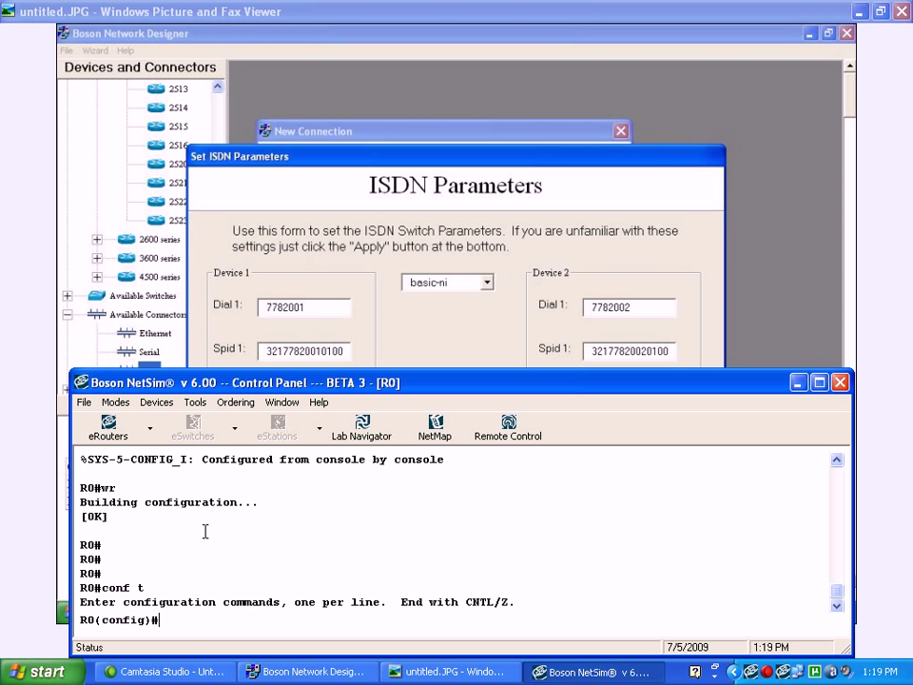
{"action": "type", "text": "dialer list"}
{"action": "key", "text": "BackSpace"}
{"action": "key", "text": "BackSpace"}
{"action": "key", "text": "BackSpace"}
{"action": "key", "text": "BackSpace"}
{"action": "key", "text": "BackSpace"}
{"action": "key", "text": "BackSpace"}
{"action": "key", "text": "BackSpace"}
{"action": "type", "text": "?"}
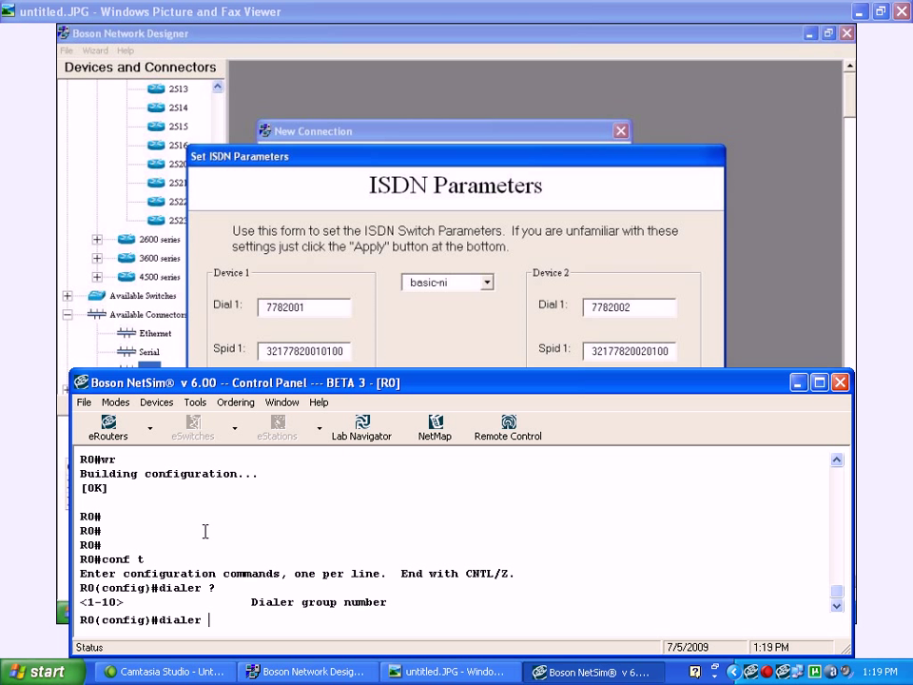
{"action": "type", "text": "1 ?"}
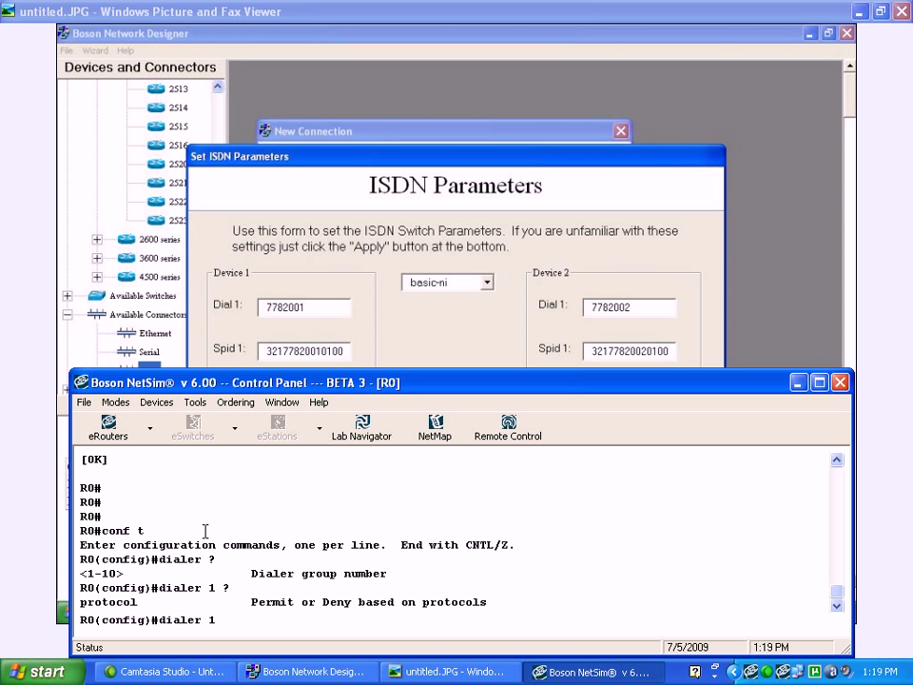
{"action": "type", "text": "protocol ip permit"}
{"action": "key", "text": "Return"}
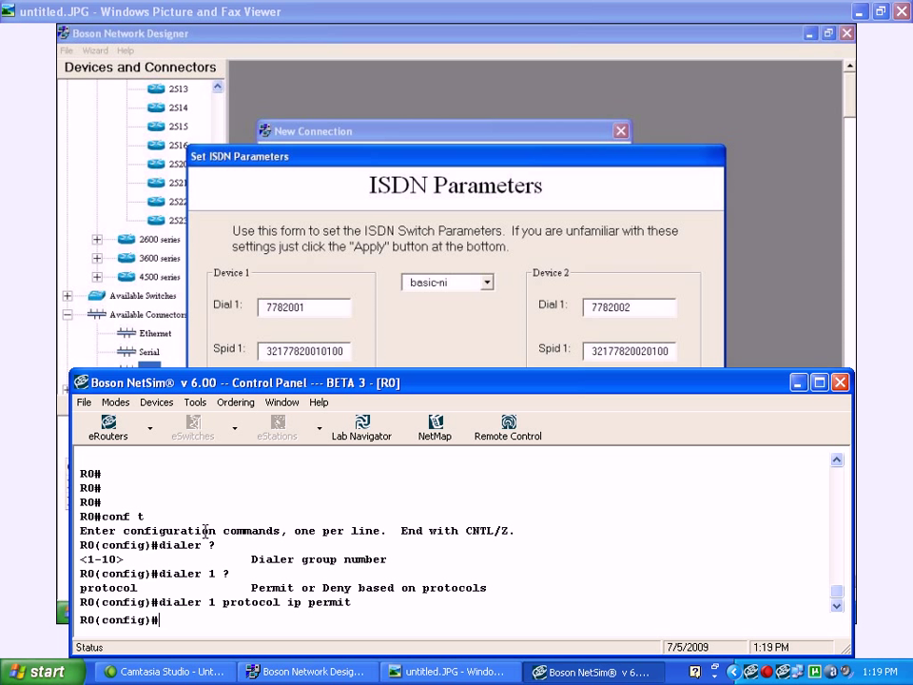
{"action": "type", "text": "int bri0"}
{"action": "key", "text": "Return"}
Put BRI0 in dialer-group 1 and map 192.168.0.2 to R1 at 7782001 with broadcast
{"action": "type", "text": "dialer "}
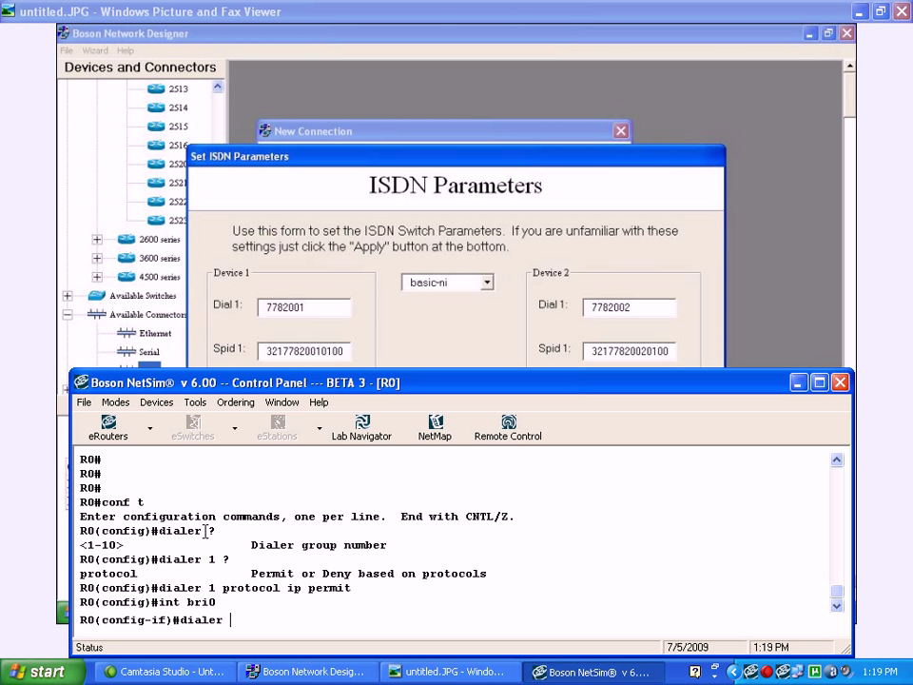
{"action": "type", "text": "-group 1"}
{"action": "key", "text": "Return"}
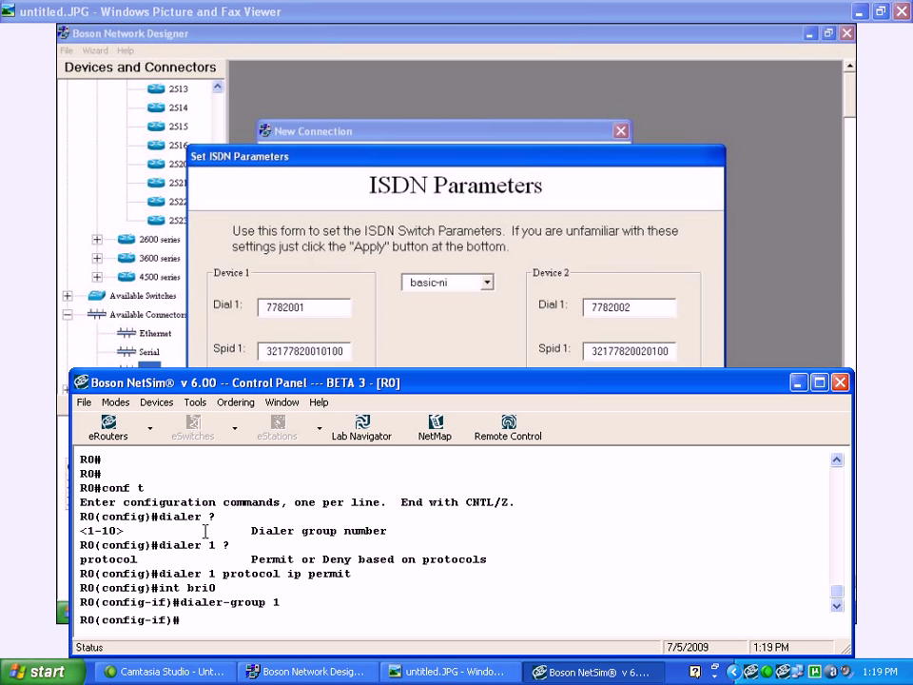
{"action": "type", "text": "dialer map ip "}
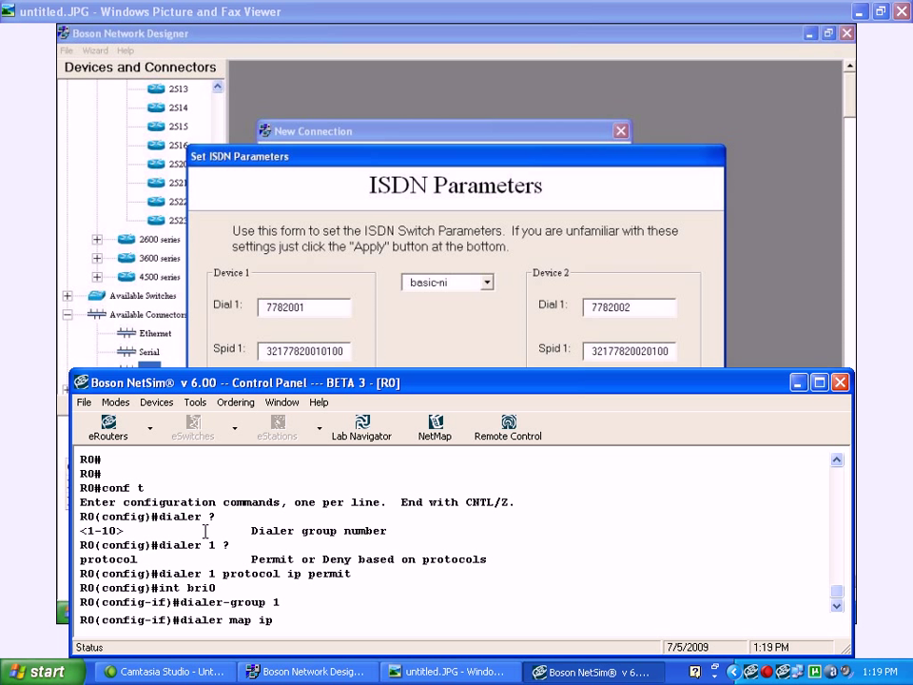
{"action": "type", "text": "192.1"}
{"action": "type", "text": "0.2 nma"}
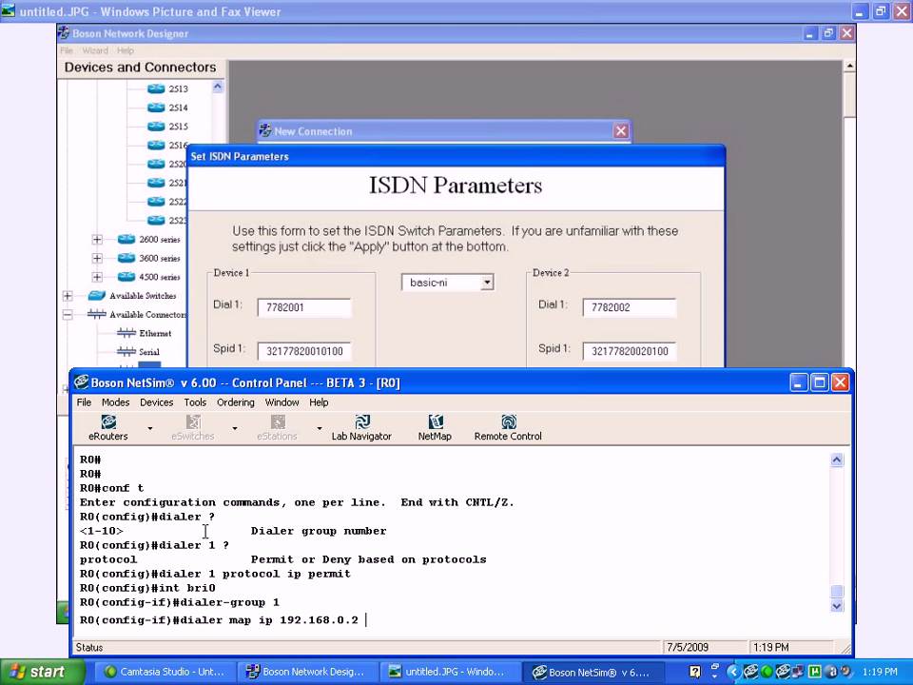
{"action": "key", "text": "BackSpace"}
{"action": "key", "text": "BackSpace"}
{"action": "type", "text": "ame R1 ?"}
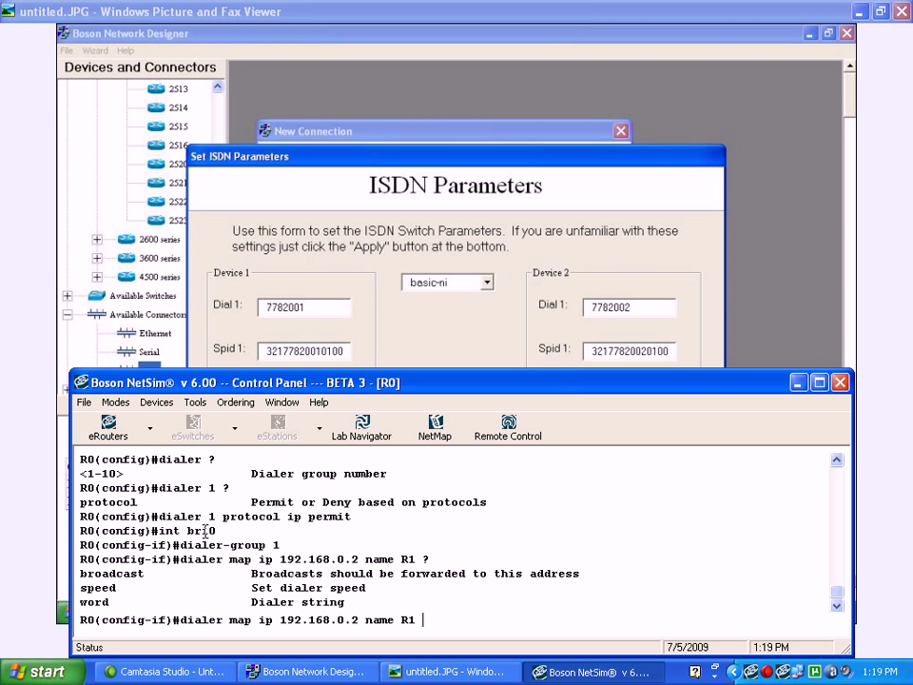
{"action": "type", "text": "broadcast 7782001"}
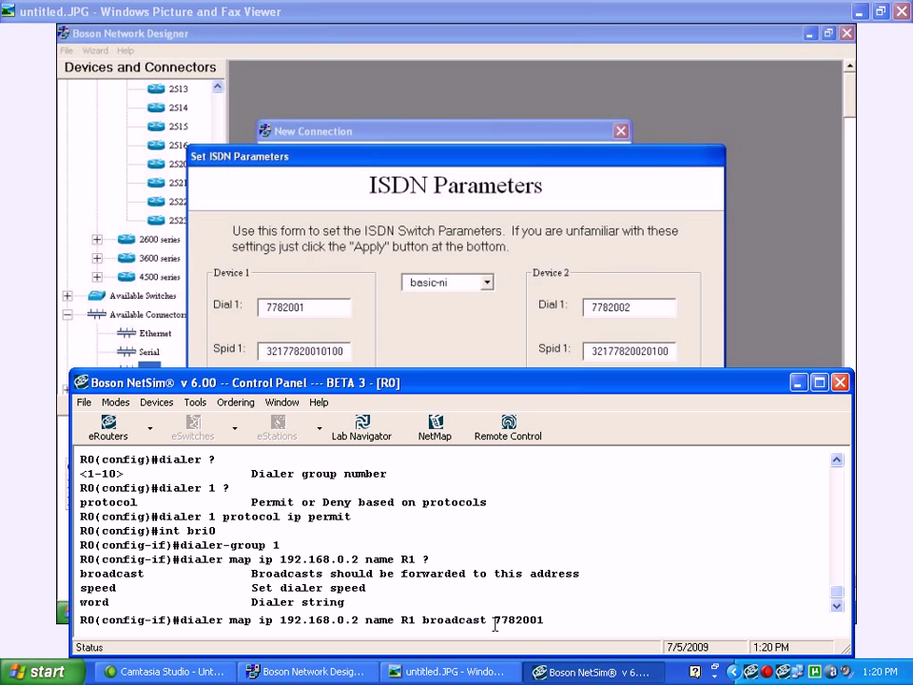
{"action": "key", "text": "Return"}
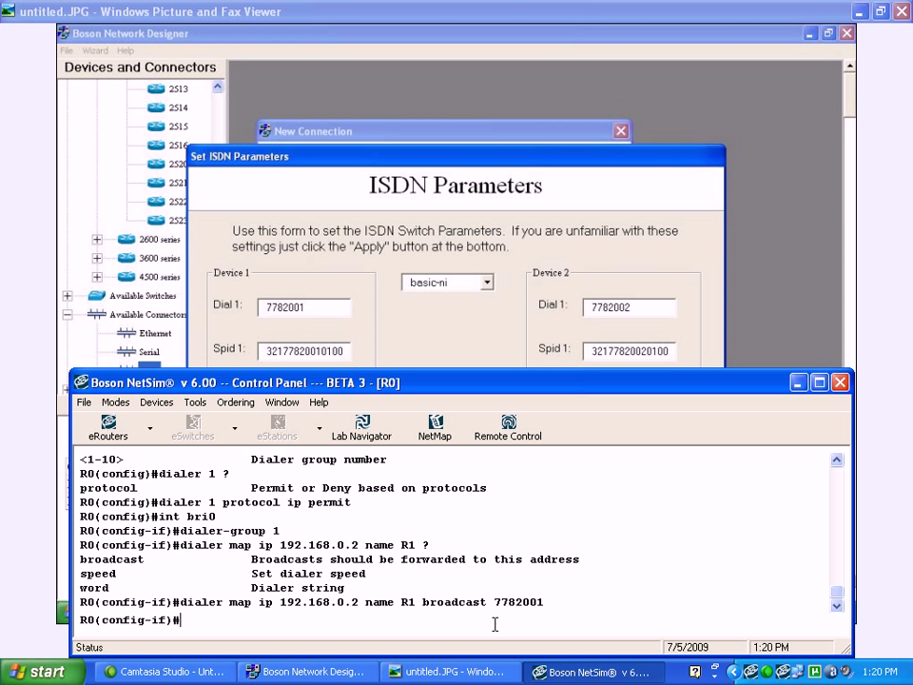
Exit configuration mode and save R0's configuration
{"action": "key", "text": "ctrl+z"}
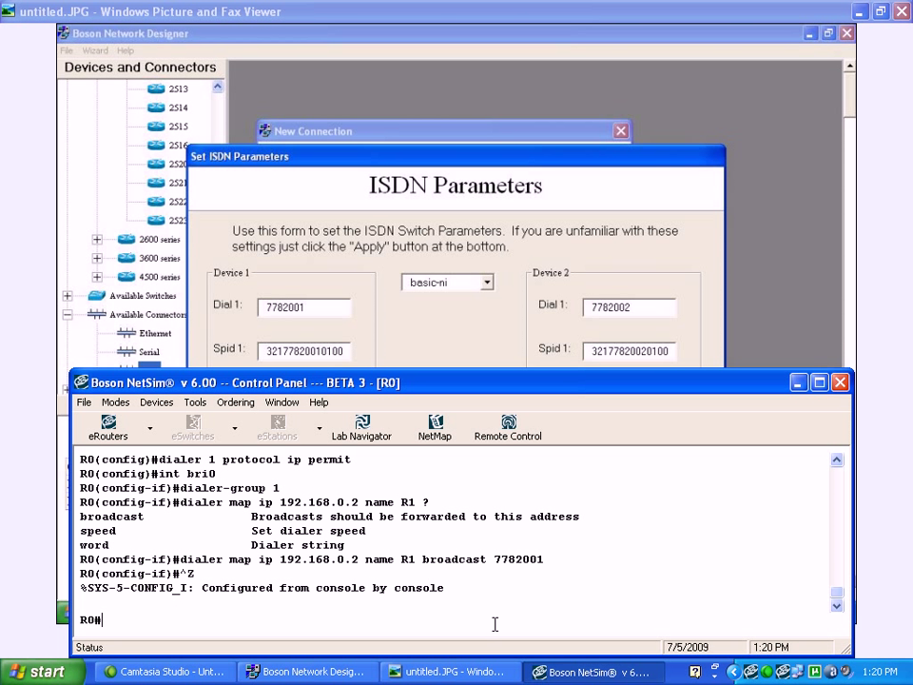
{"action": "type", "text": "wr"}
{"action": "key", "text": "Return"}
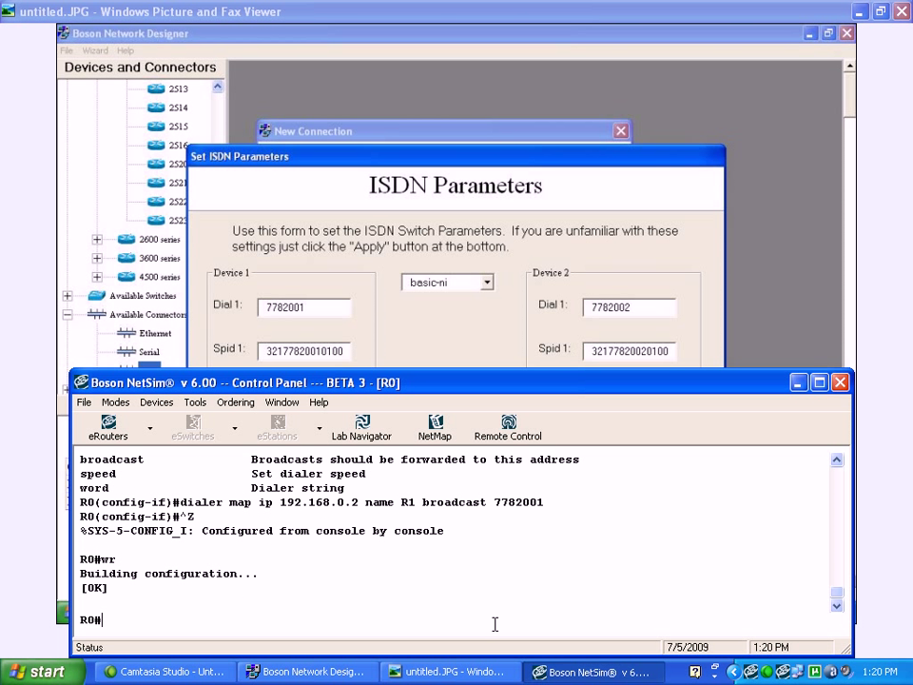
Switch to R1 and create dialer-list 1 permitting IP with 'dialer 1 protocol ip permit'
{"action": "left_click", "coordinate": [151, 430]}
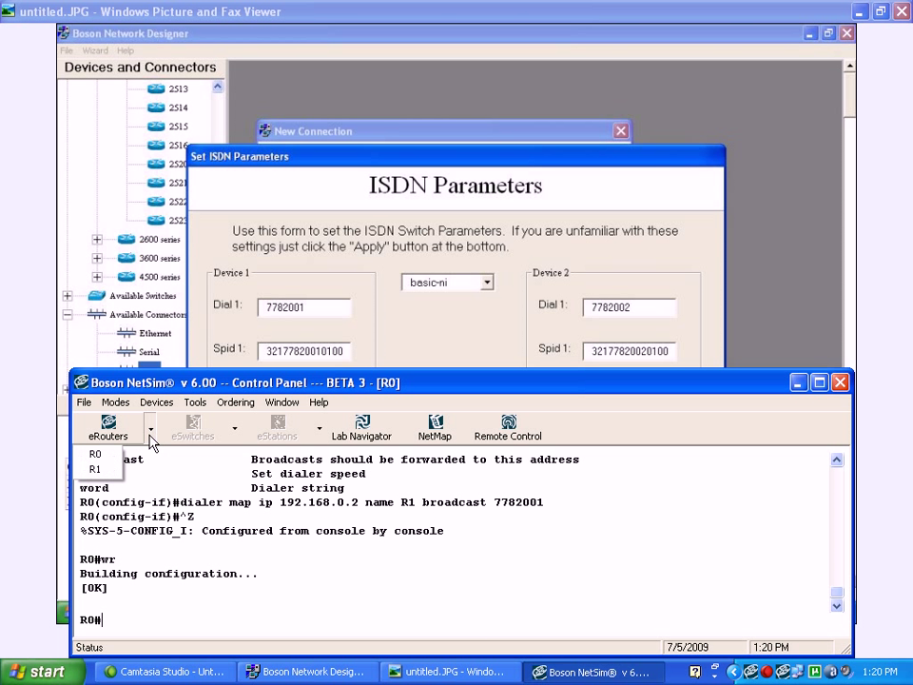
{"action": "left_click", "coordinate": [95, 469]}
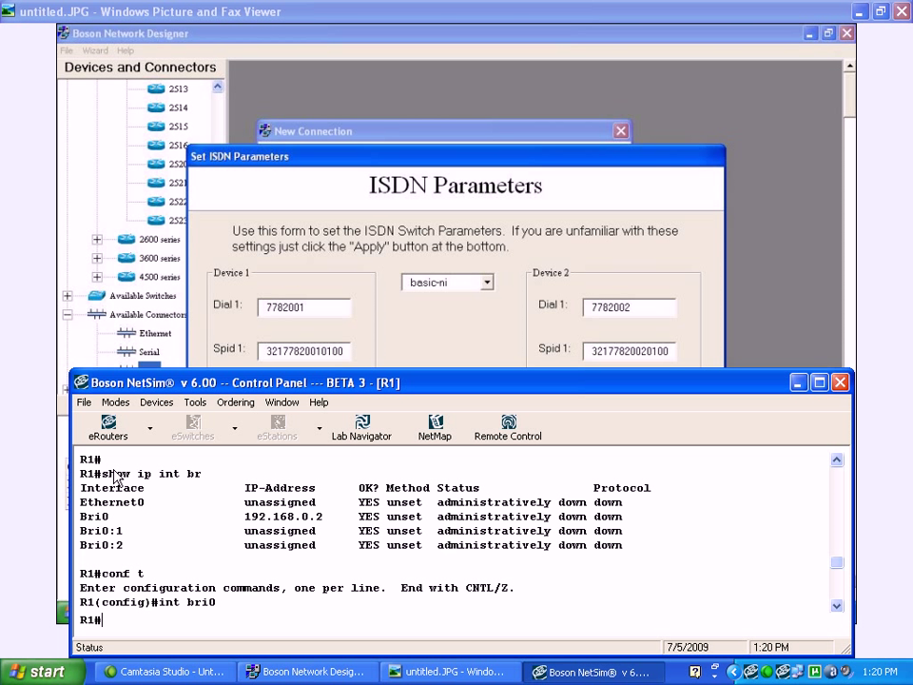
{"action": "key", "text": "Return"}
{"action": "key", "text": "Return"}
{"action": "type", "text": "conf t"}
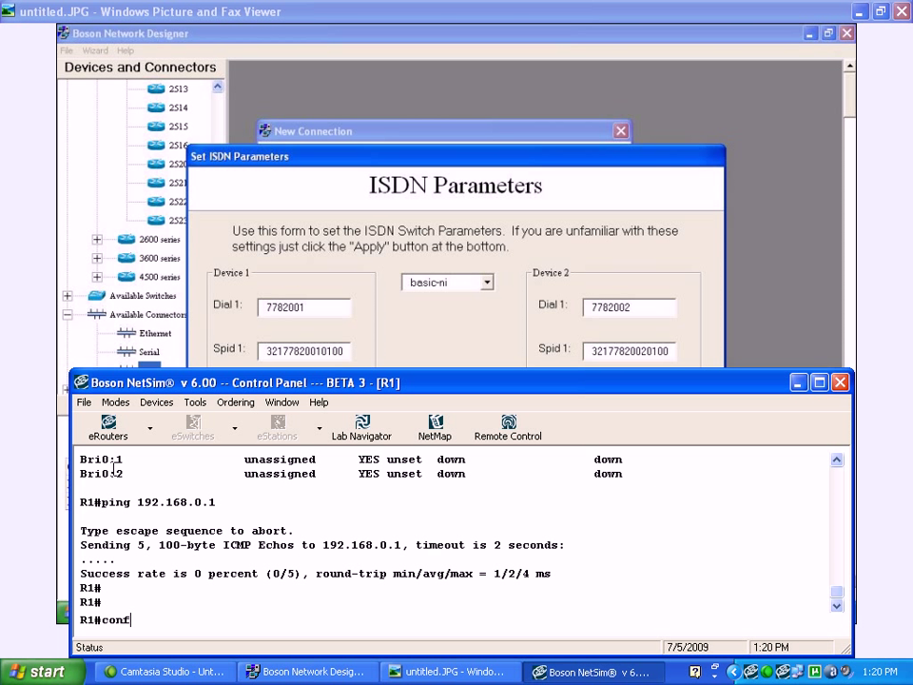
{"action": "key", "text": "Return"}
{"action": "type", "text": "dialer "}
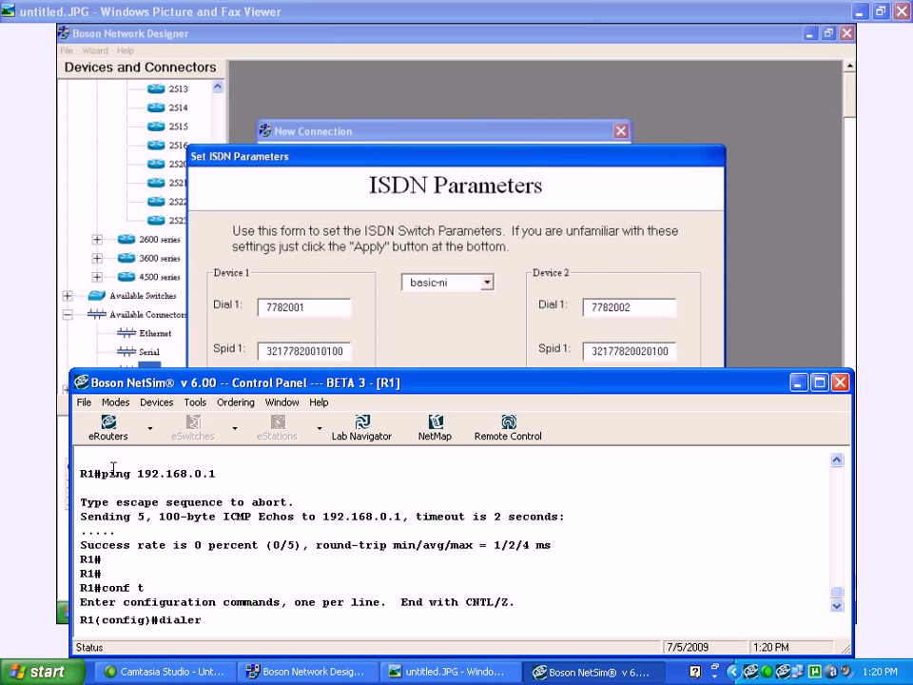
{"action": "type", "text": "1 ip"}
{"action": "key", "text": "BackSpace"}
{"action": "key", "text": "BackSpace"}
{"action": "key", "text": "BackSpace"}
{"action": "type", "text": "protocol ip "}
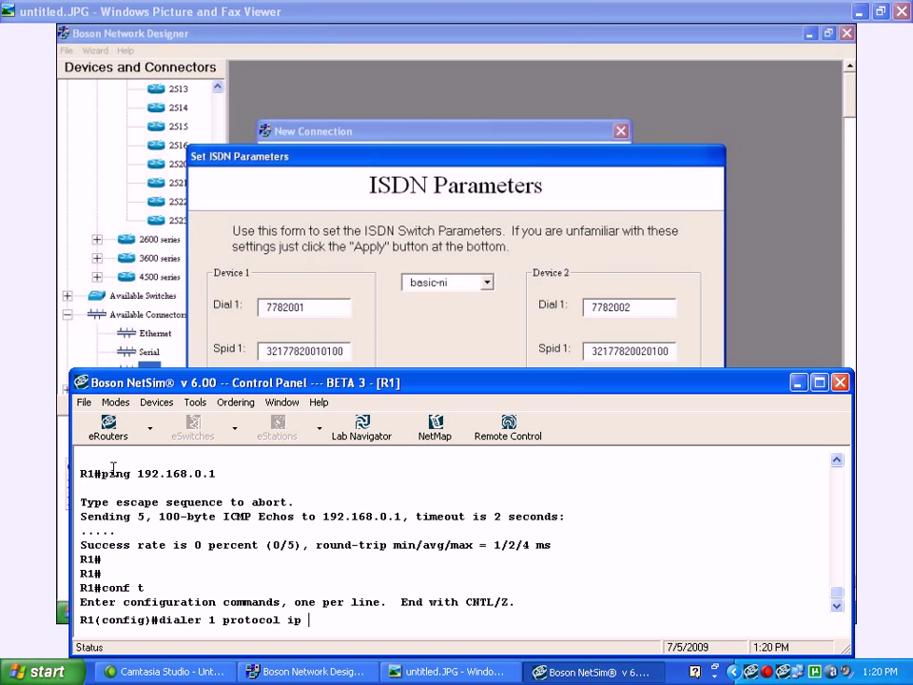
{"action": "type", "text": "permit"}
{"action": "key", "text": "Return"}
Assign R1's BRI0 interface to dialer-group 1
{"action": "type", "text": "int bri0"}
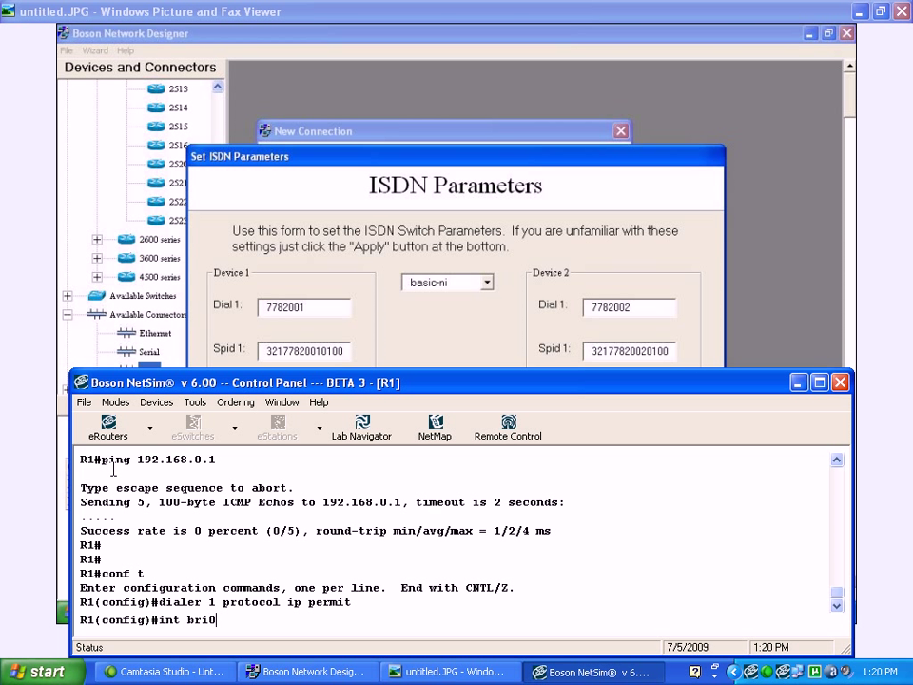
{"action": "key", "text": "Return"}
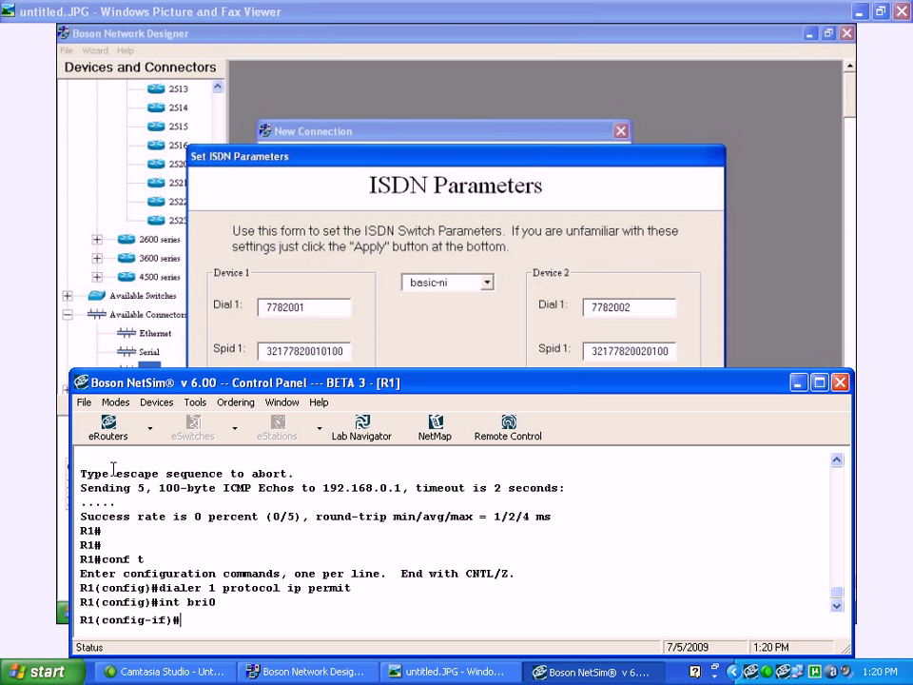
{"action": "type", "text": "dialer-group 1"}
{"action": "key", "text": "Return"}
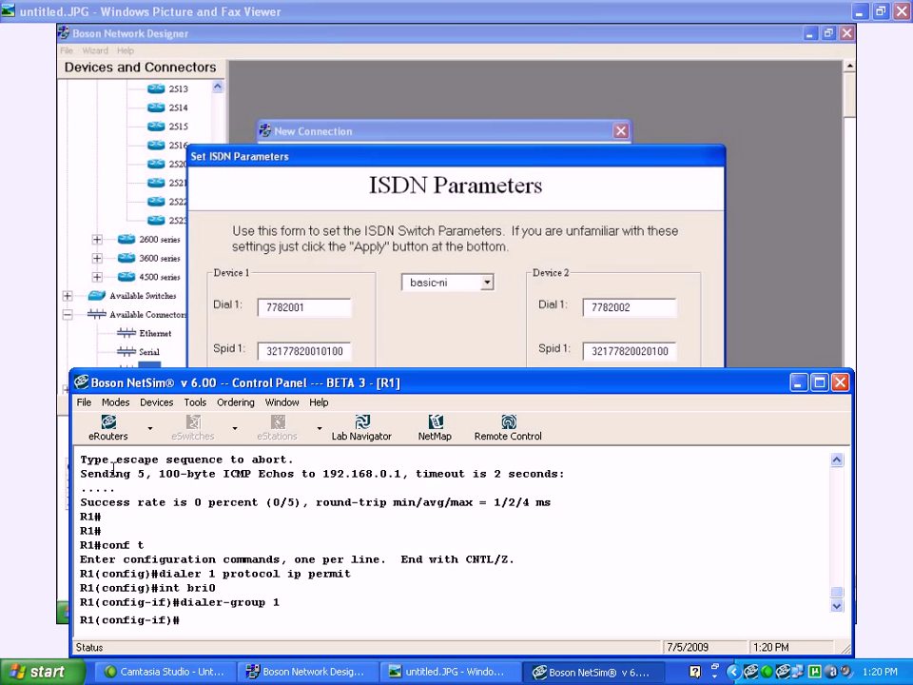
Add dialer map ip 192.168.0.1 name R0 broadcast 7782002 and exit configuration mode
{"action": "type", "text": "dialer map ip "}
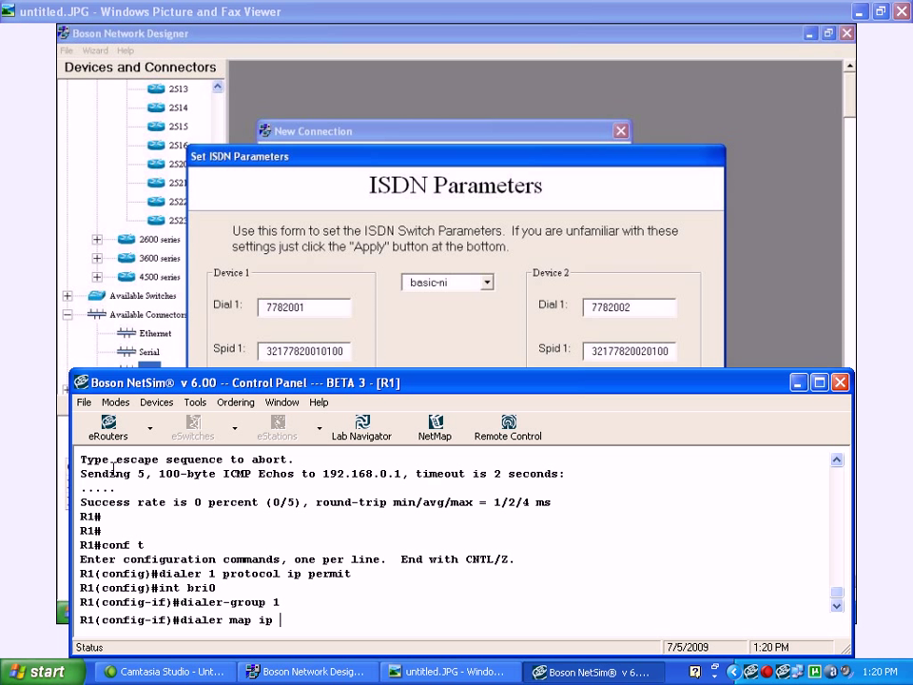
{"action": "type", "text": "192.168.0.1 name R"}
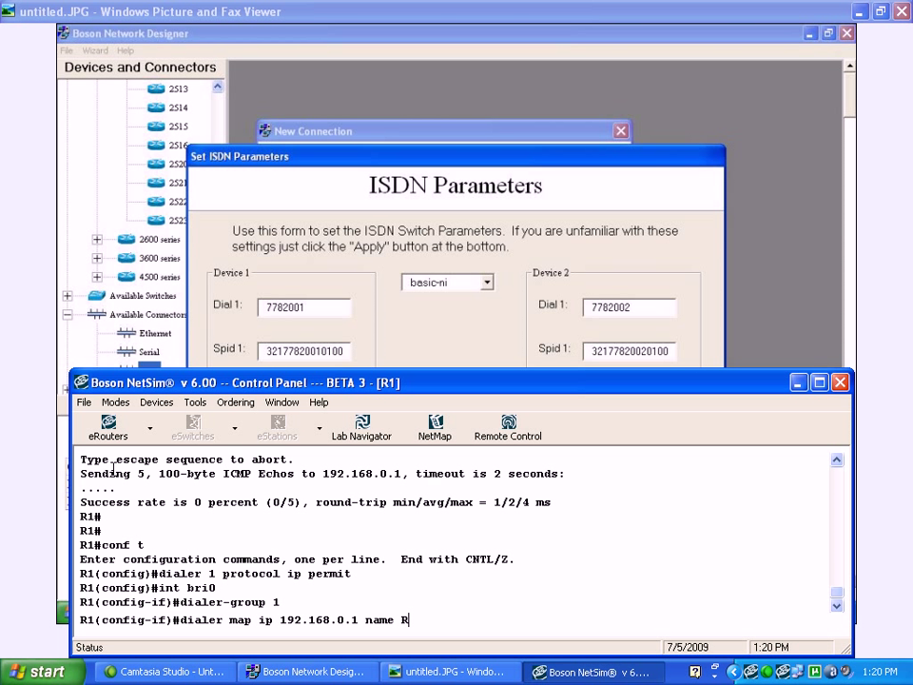
{"action": "type", "text": "0 broadcas"}
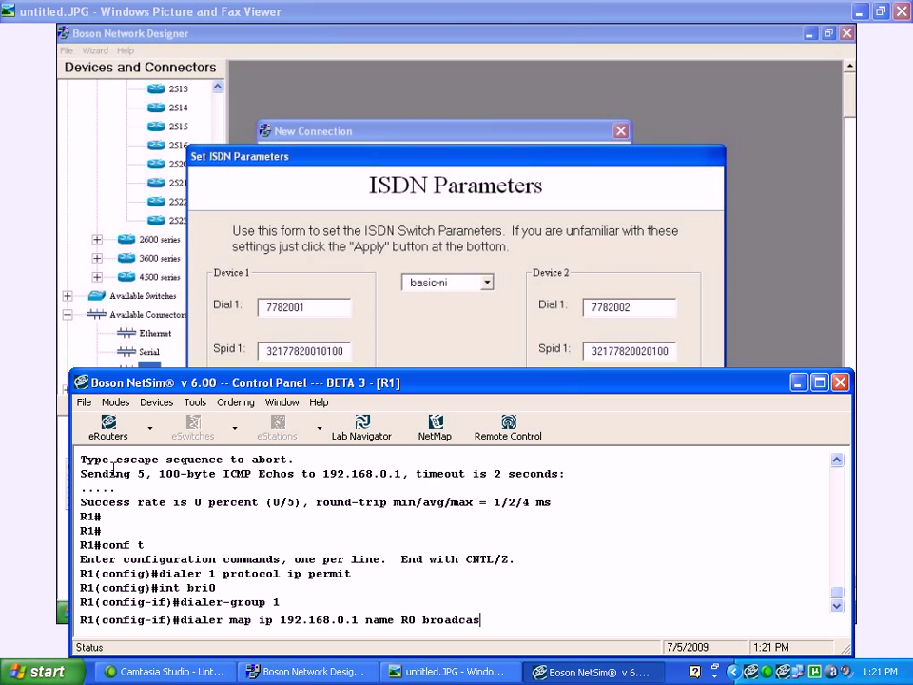
{"action": "type", "text": "t 7782002"}
{"action": "key", "text": "Return"}
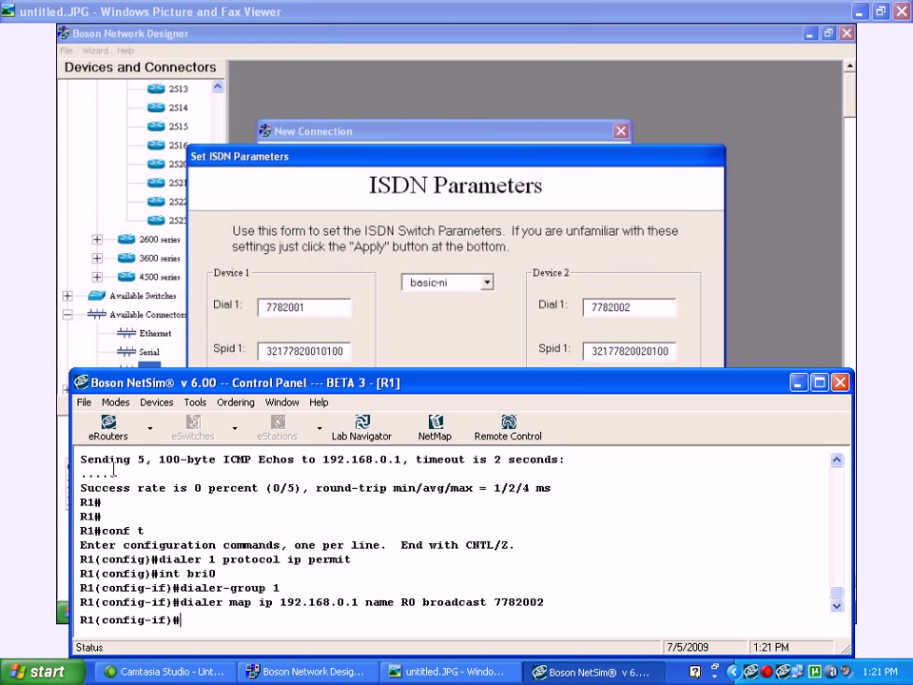
{"action": "key", "text": "ctrl+z"}
Save R1's configuration, confirm BRI0 is up, and ping 192.168.0.1 with 100% success
{"action": "type", "text": "wr"}
{"action": "key", "text": "Return"}
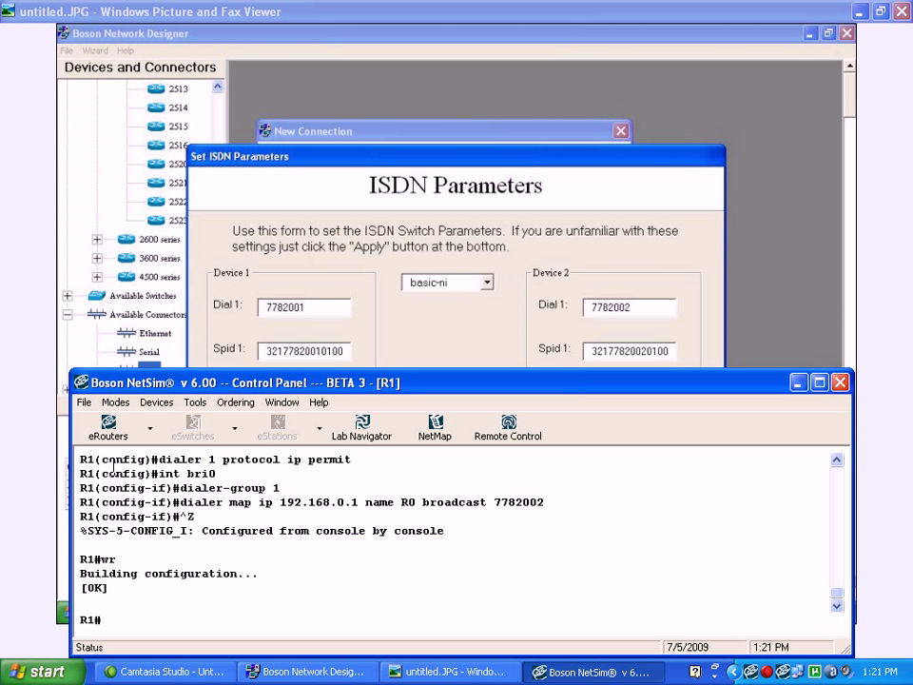
{"action": "type", "text": "show ip intbr"}
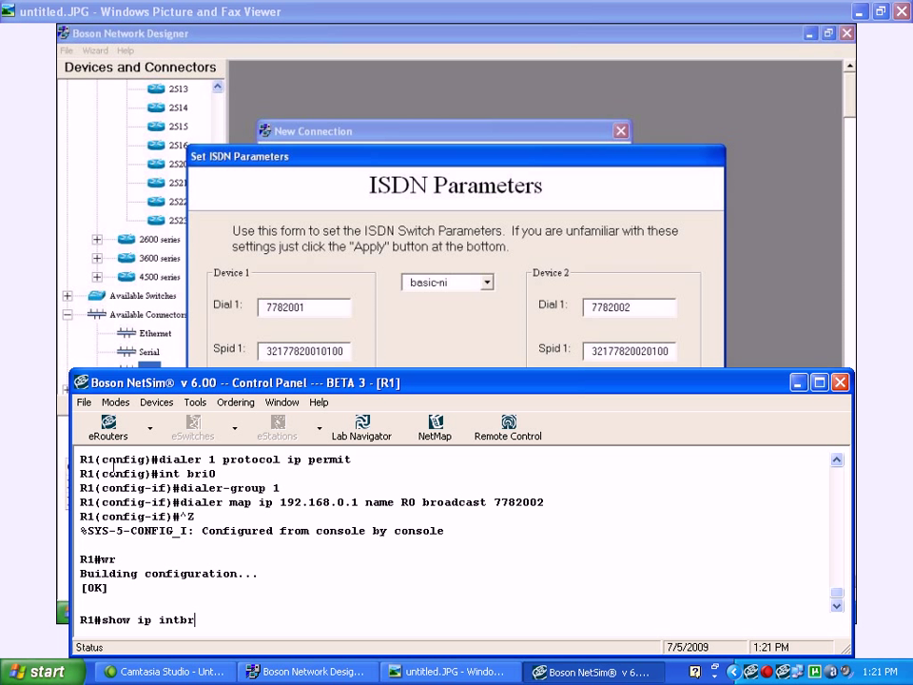
{"action": "key", "text": "Return"}
{"action": "type", "text": "show ip int br"}
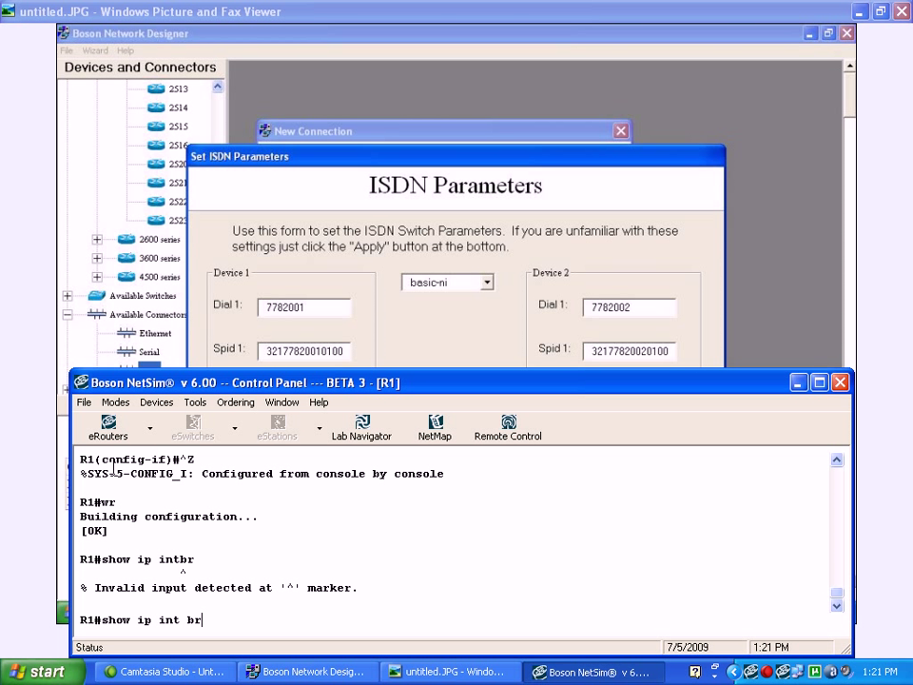
{"action": "key", "text": "Return"}
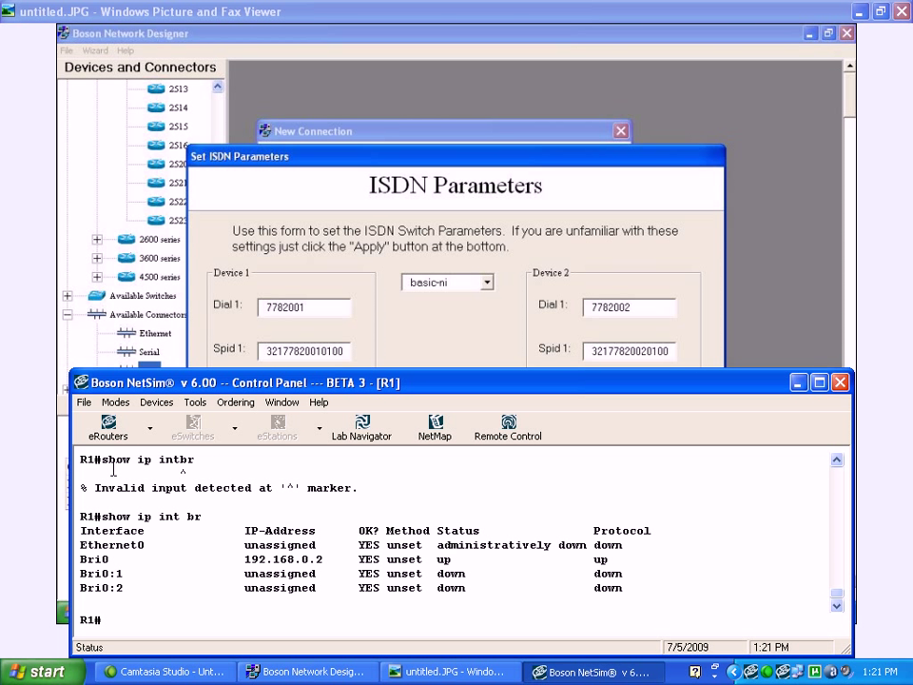
{"action": "type", "text": "ping 192.168.0.1"}
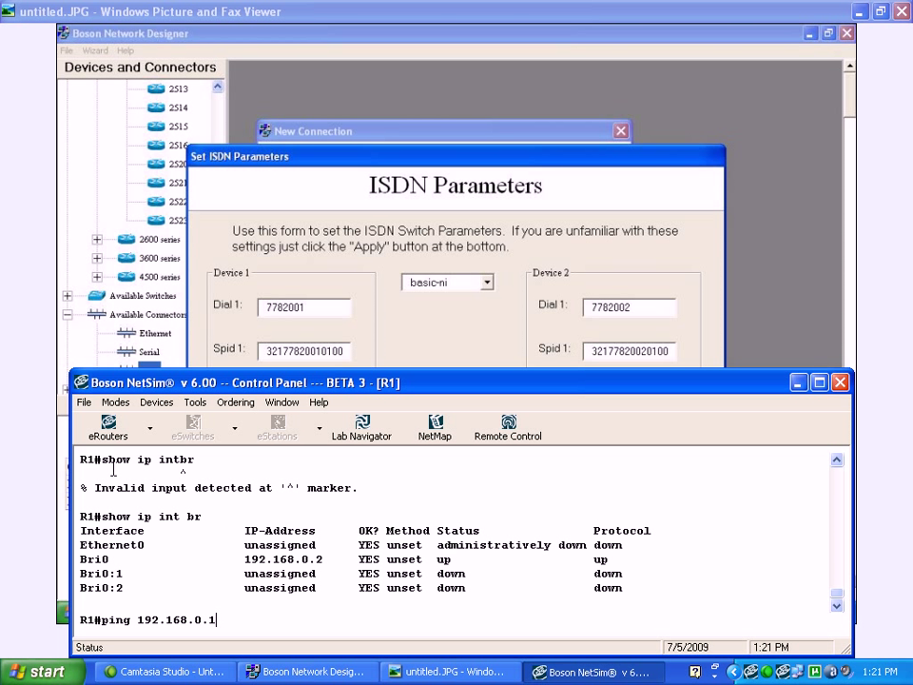
{"action": "key", "text": "Return"}
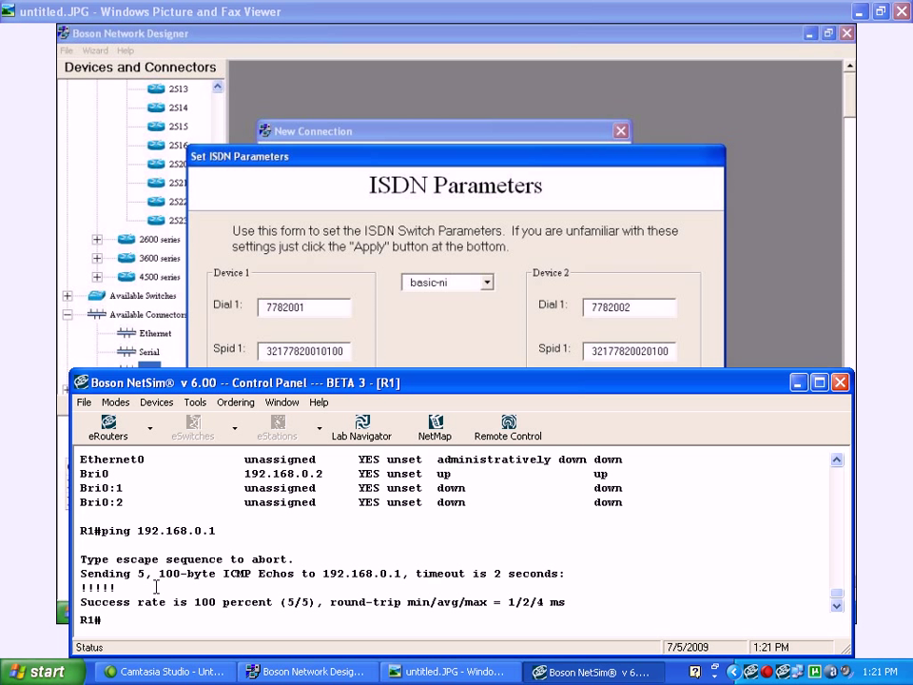
Switch to R0 and ping 192.168.0.2, which succeeds 100%
{"action": "left_click", "coordinate": [149, 432]}
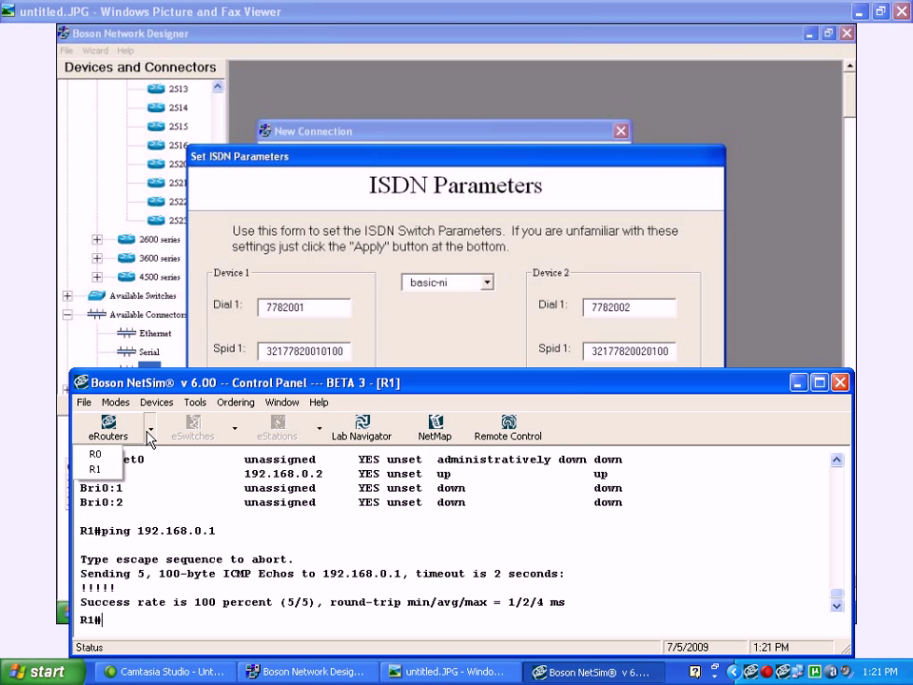
{"action": "left_click", "coordinate": [97, 454]}
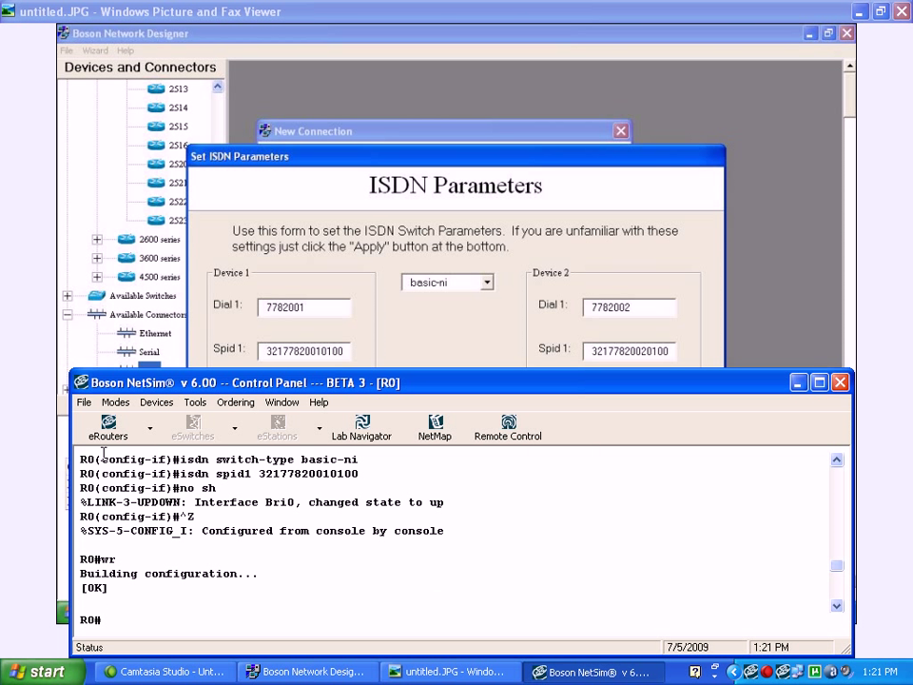
{"action": "key", "text": "Return"}
{"action": "key", "text": "Return"}
{"action": "key", "text": "Return"}
{"action": "type", "text": "pin"}
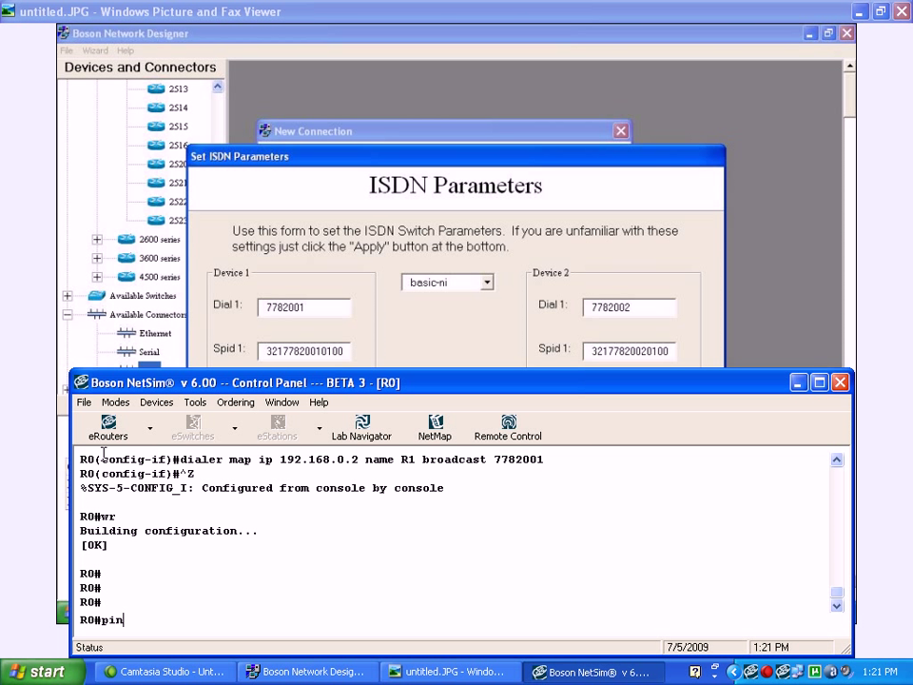
{"action": "type", "text": "g 192.168.0.2"}
{"action": "key", "text": "Return"}
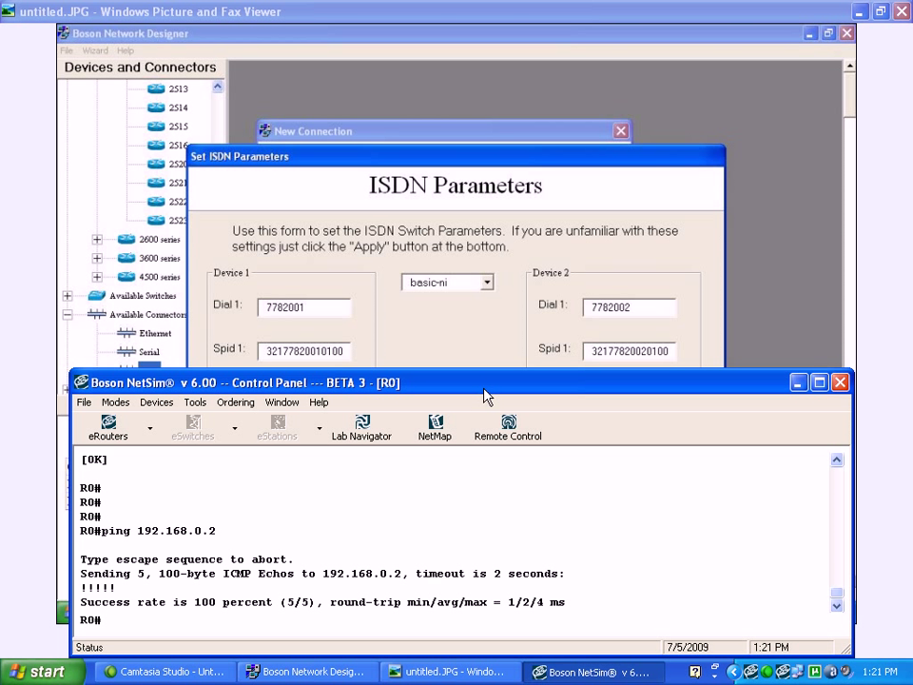
Move and maximize the NetSim console, then minimize it to reveal the ISDN Parameters screenshot
{"action": "left_click_drag", "start_coordinate": [491, 385], "coordinate": [488, 313]}
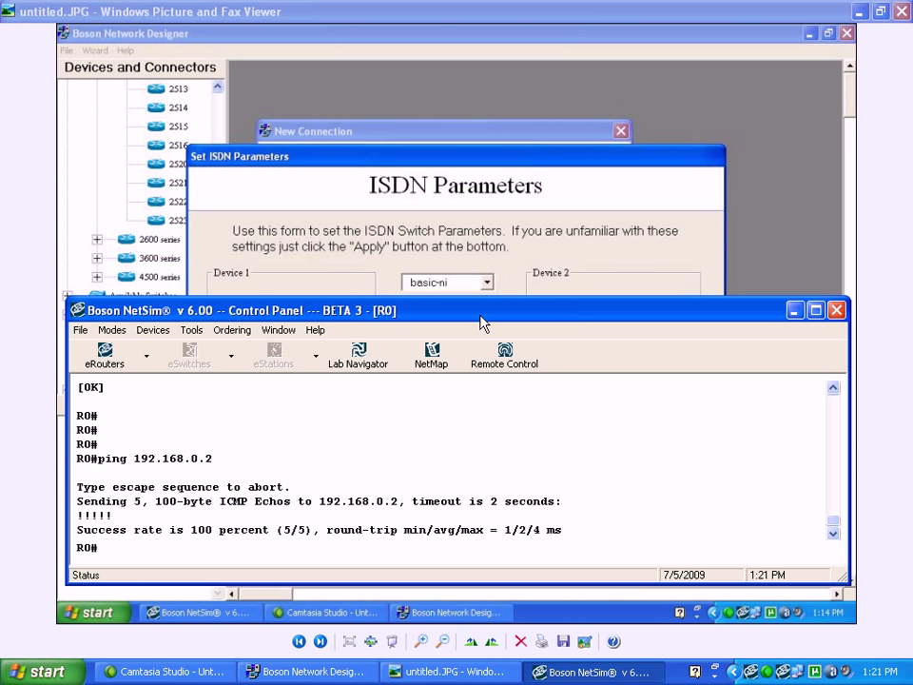
{"action": "left_click", "coordinate": [815, 310]}
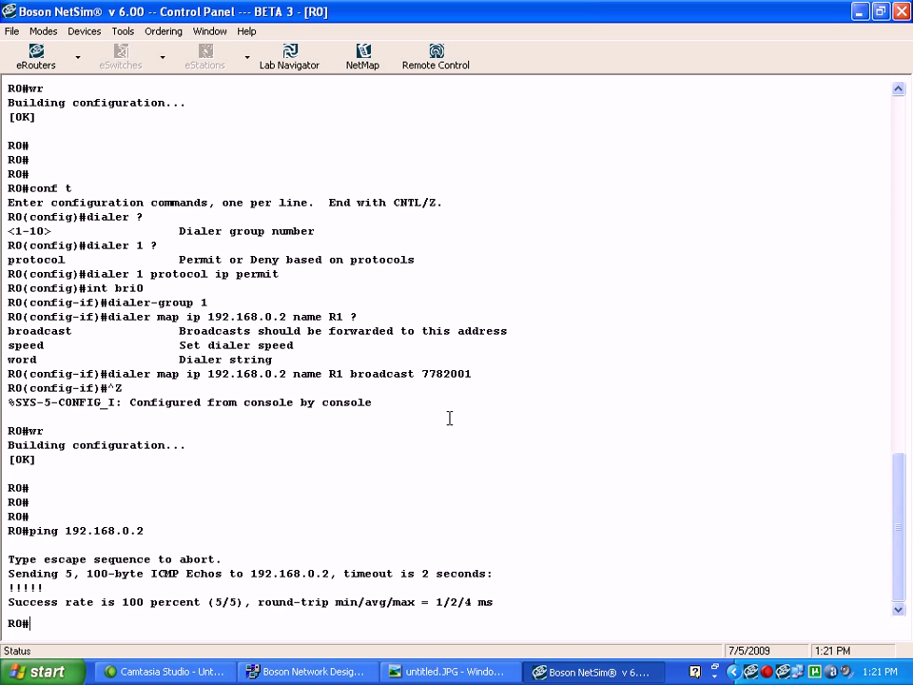
{"action": "left_click", "coordinate": [860, 11]}
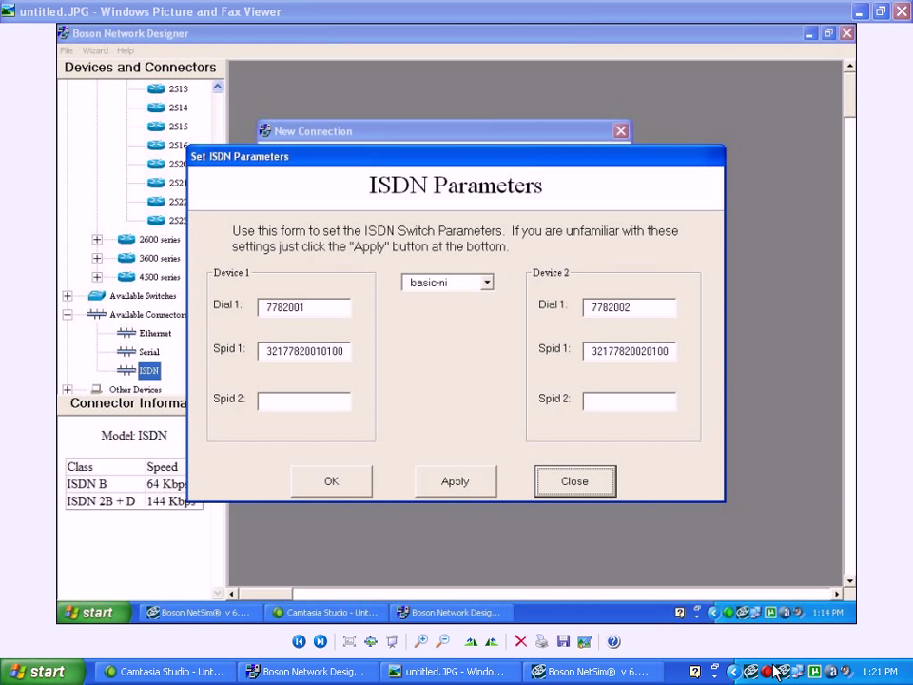